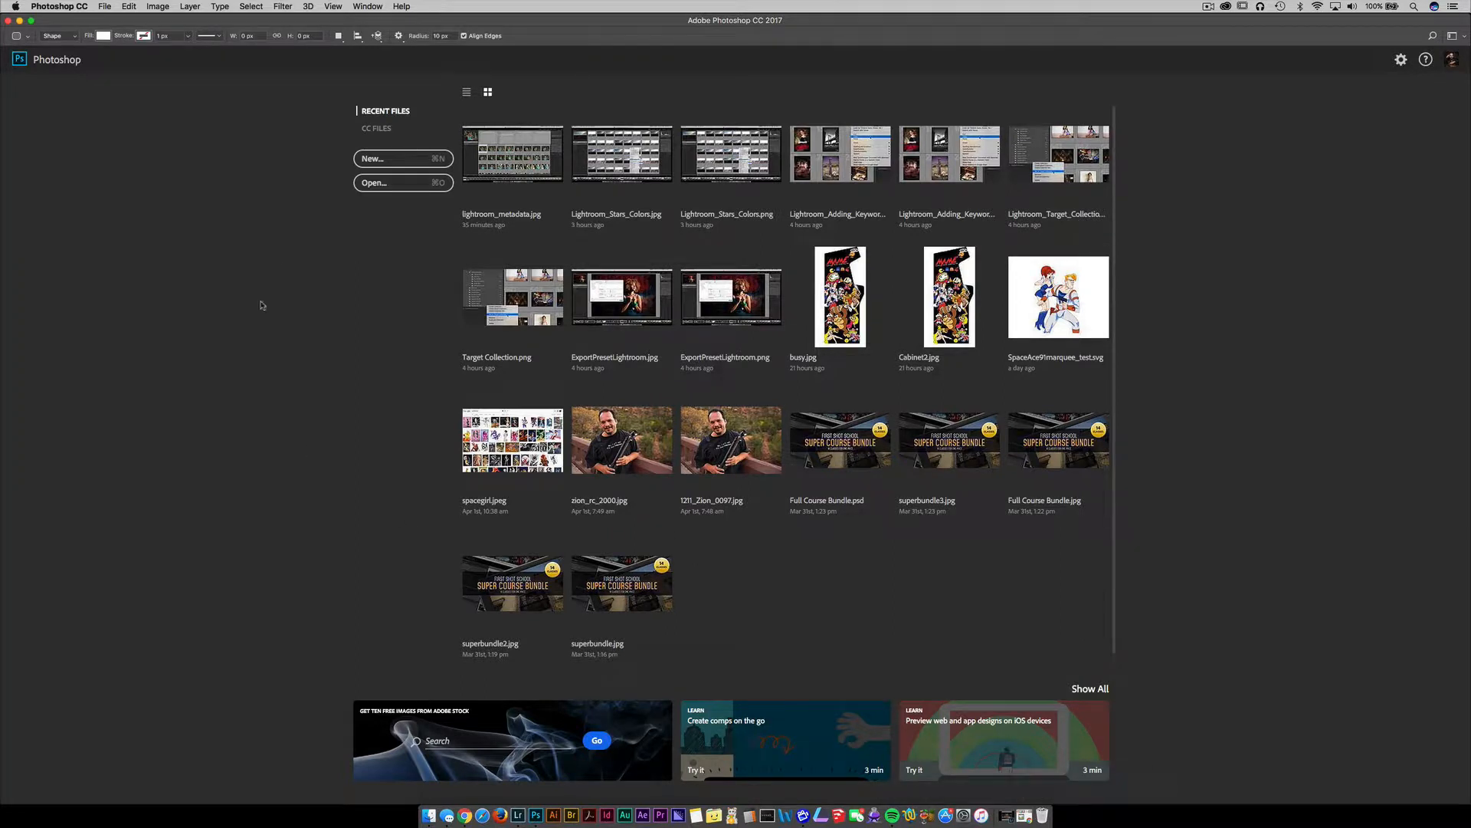
Show the Actions panel as an enlarged floating panel and collapse the RC Actions set.
click(378, 6)
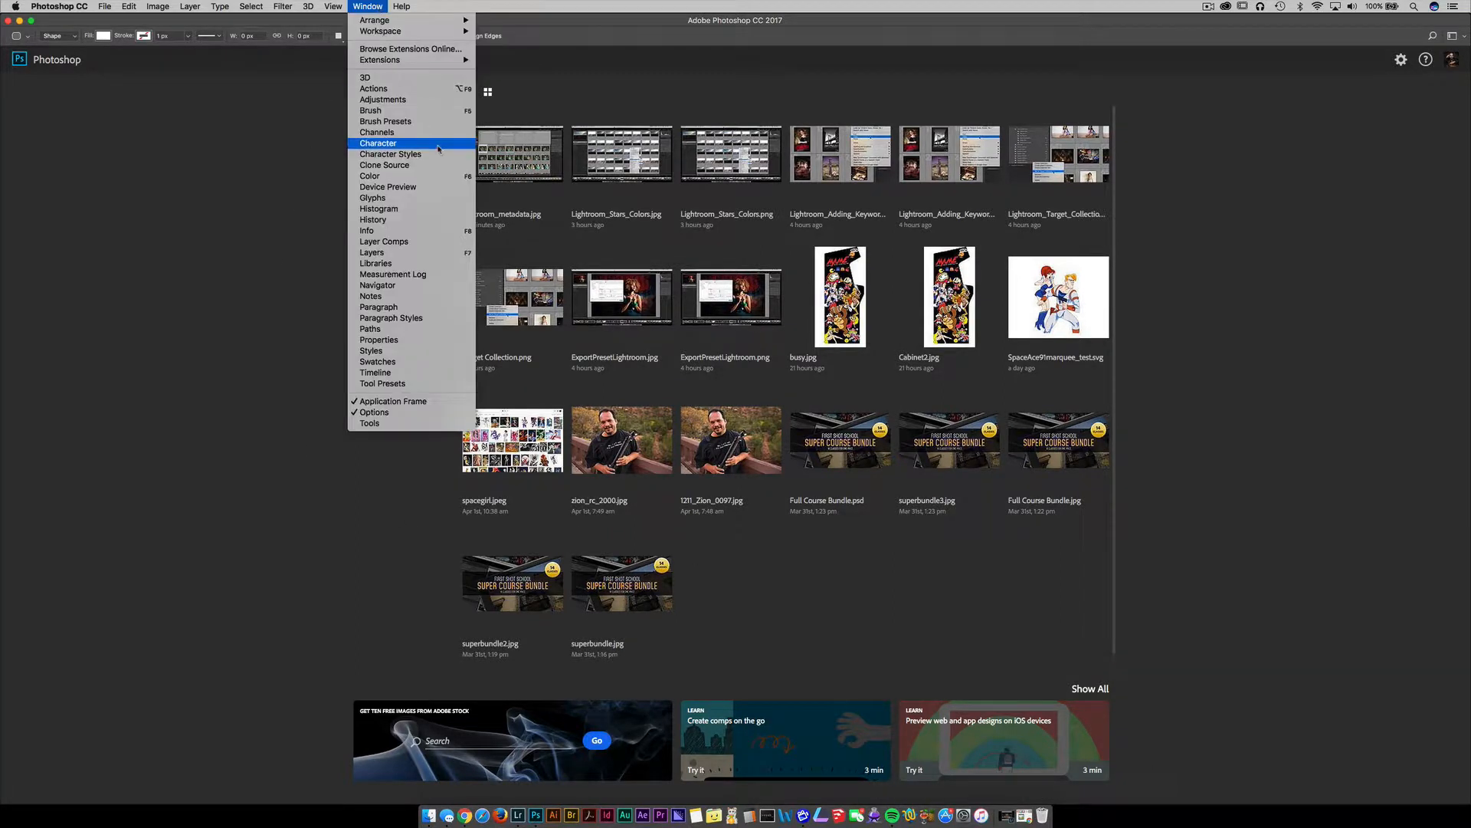
click(419, 92)
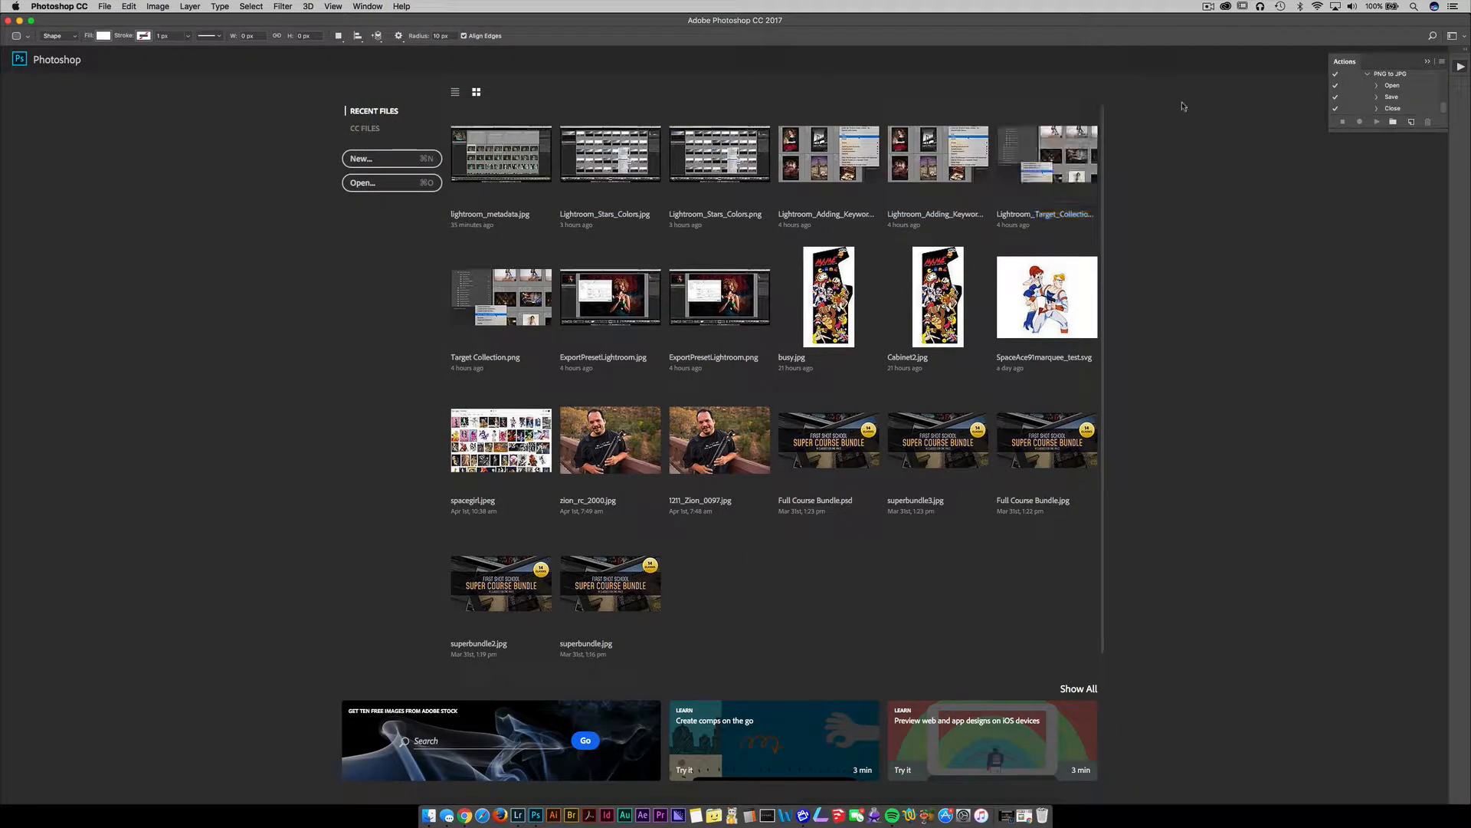
drag(1350, 62, 1185, 347)
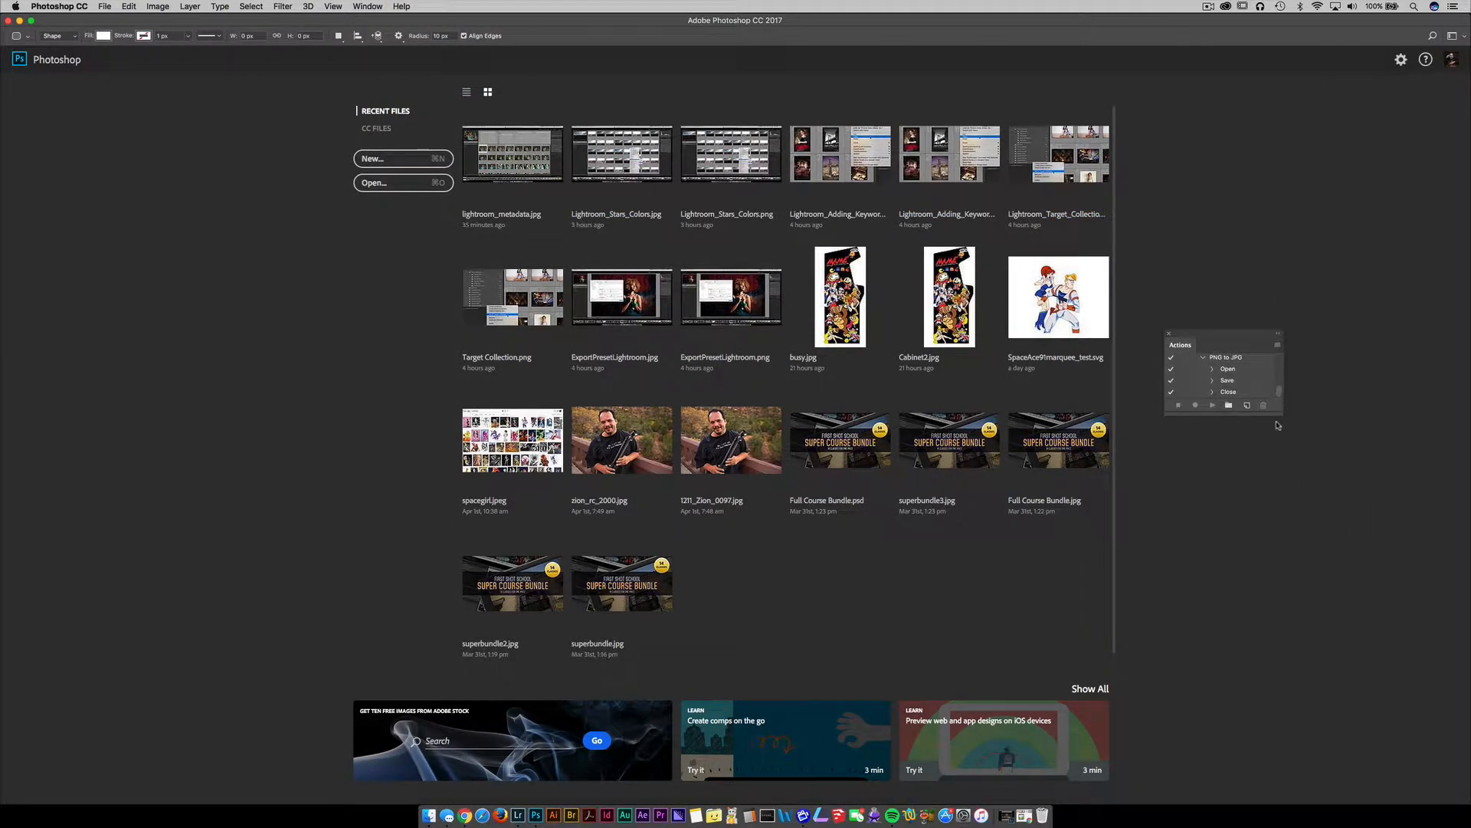
drag(1280, 415, 1422, 649)
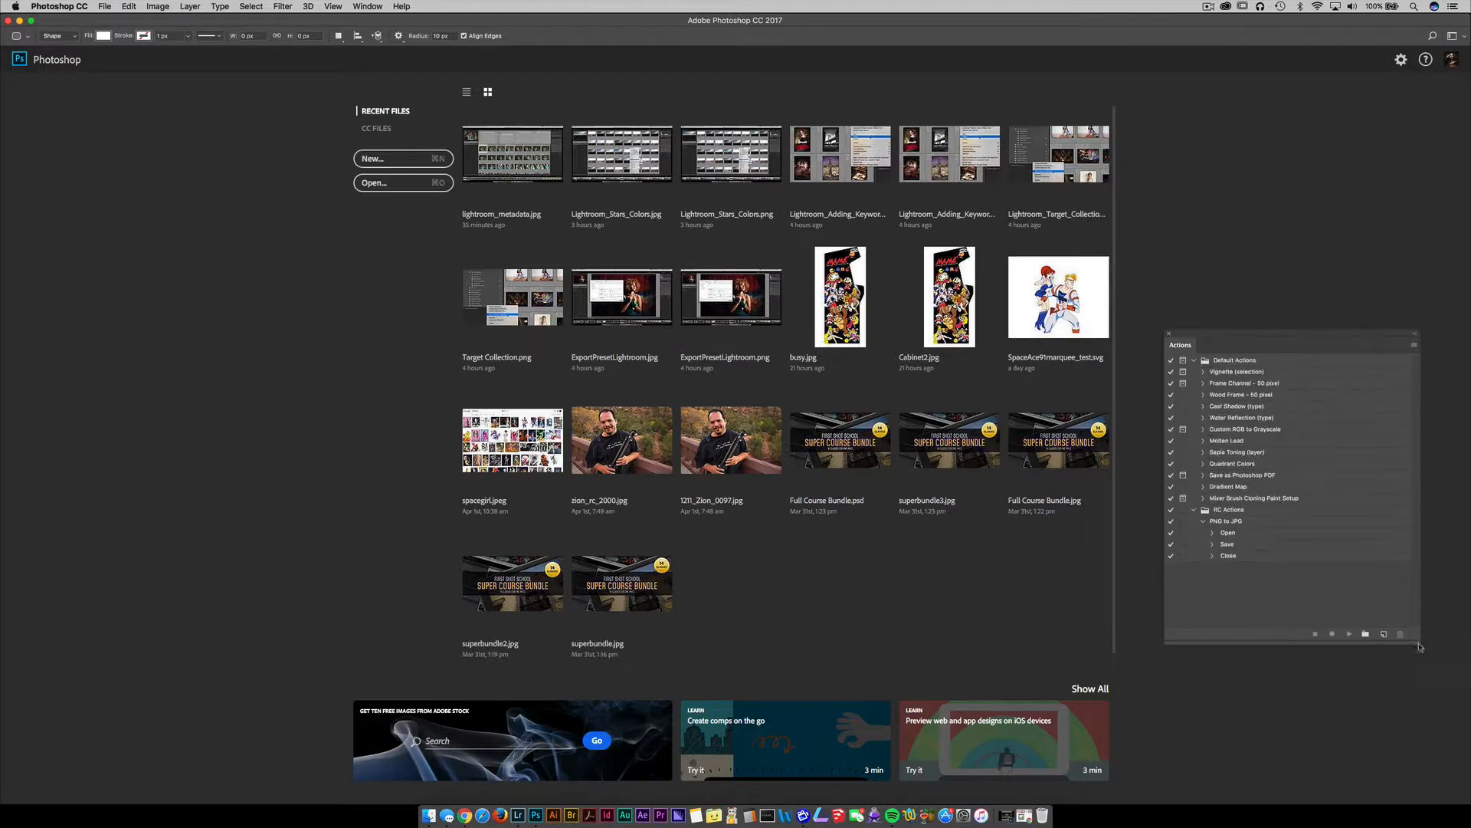
click(1196, 511)
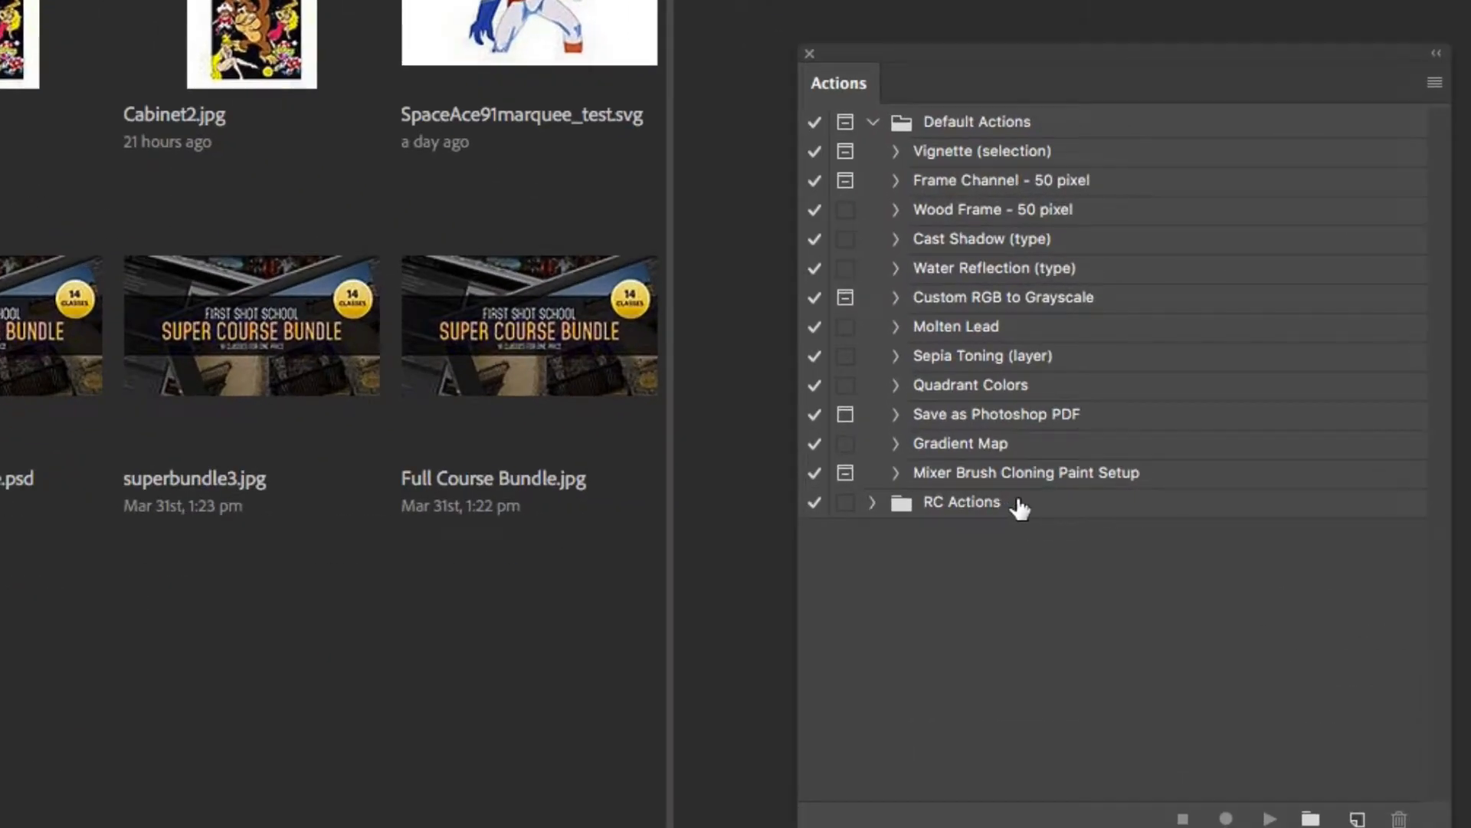
Create a new action set named "Demo Set".
click(1311, 818)
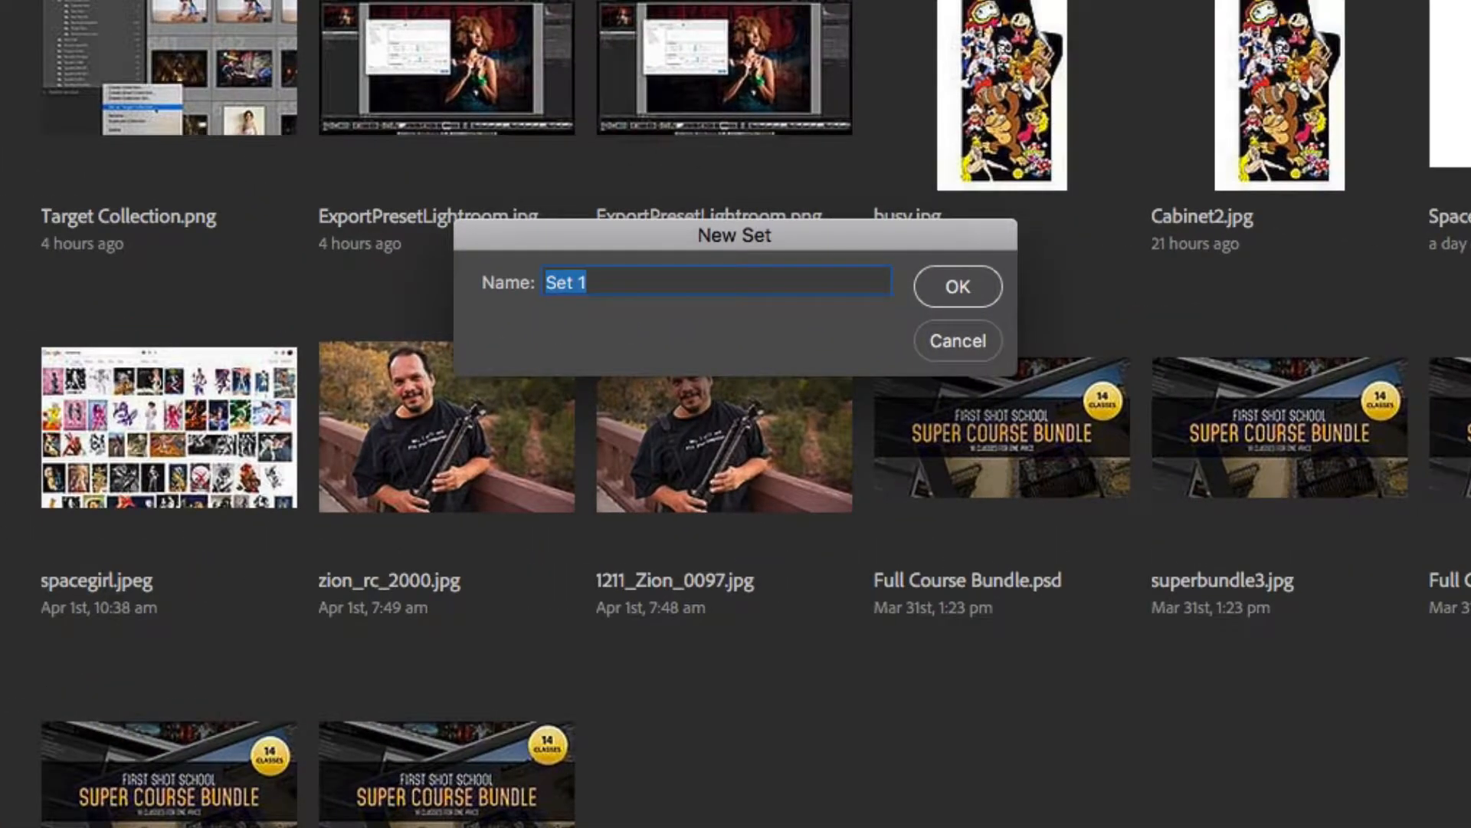
text(Demo Set)
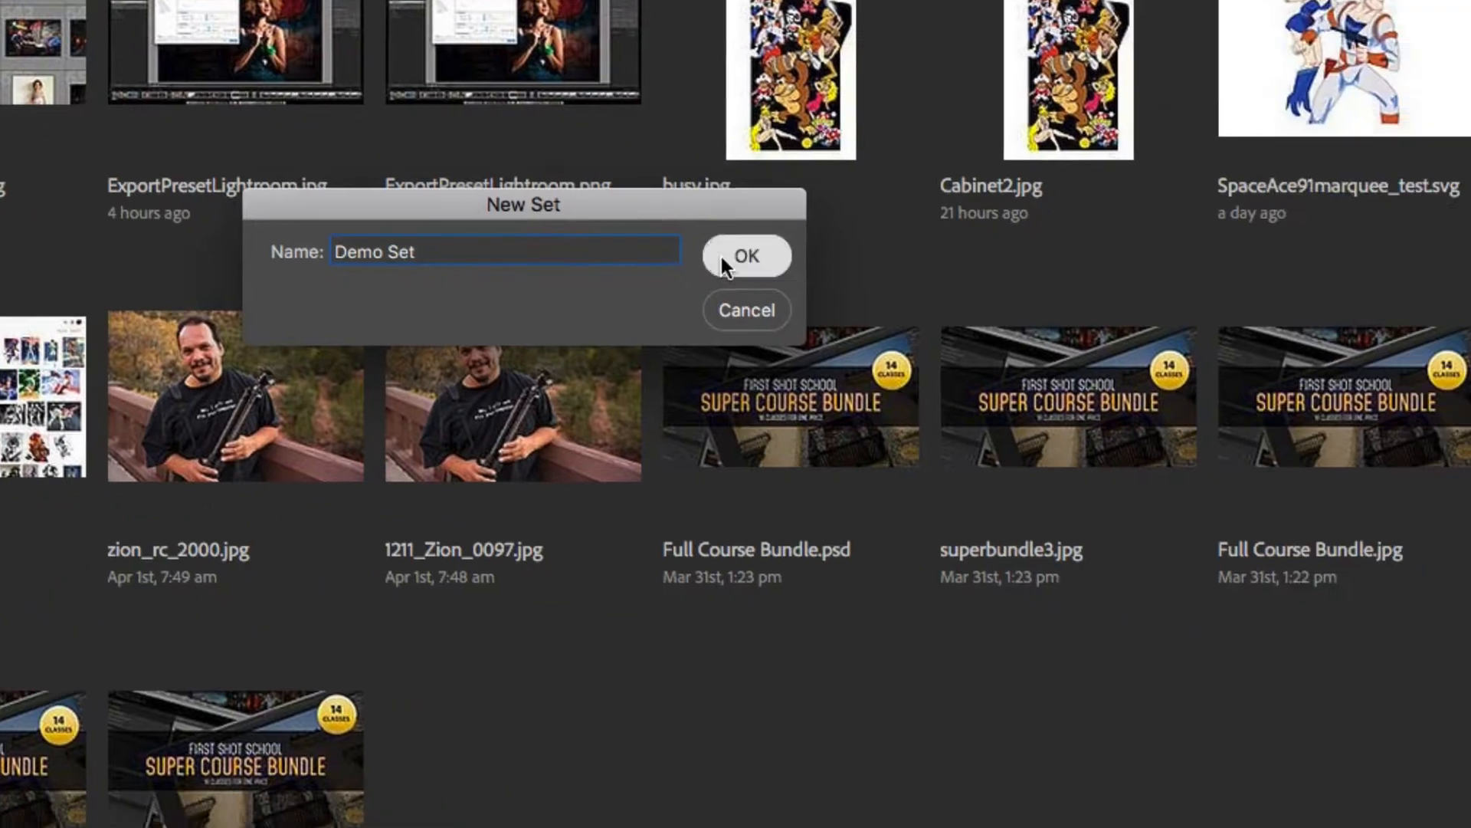
click(934, 286)
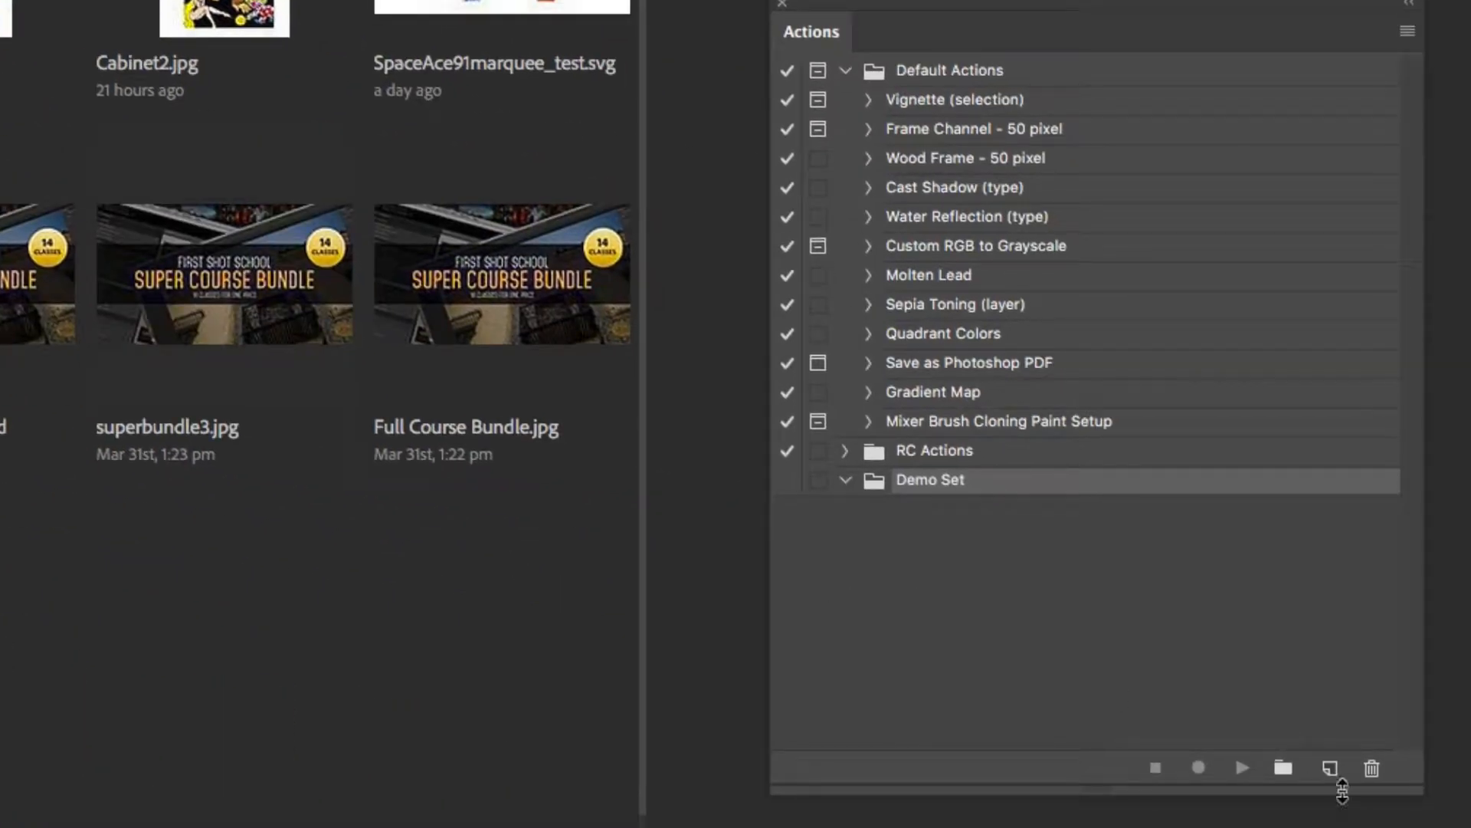
Create an action named "Convert PNG to JPG" in Demo Set and start recording it.
click(1330, 768)
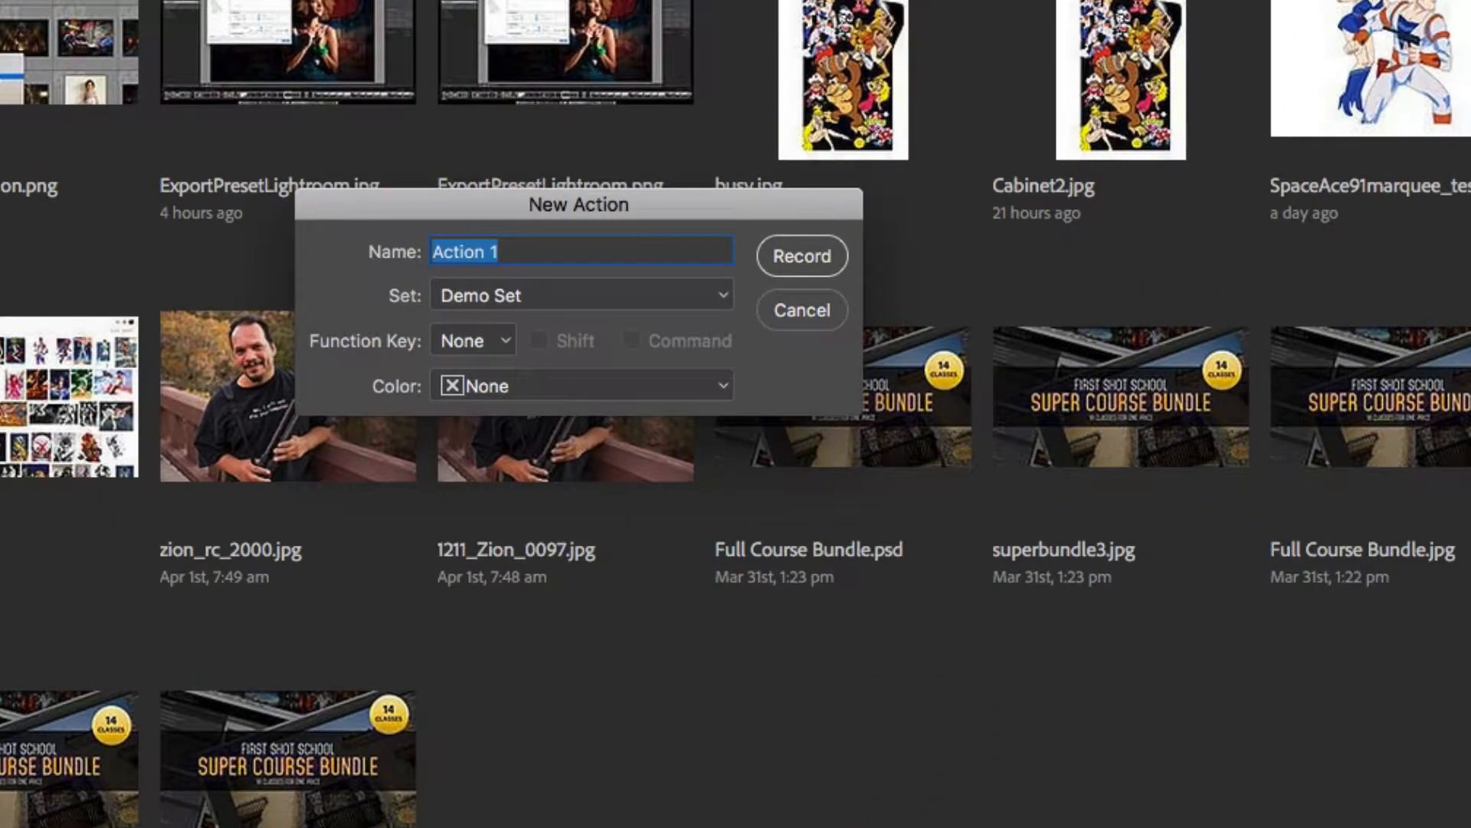
text(Conv)
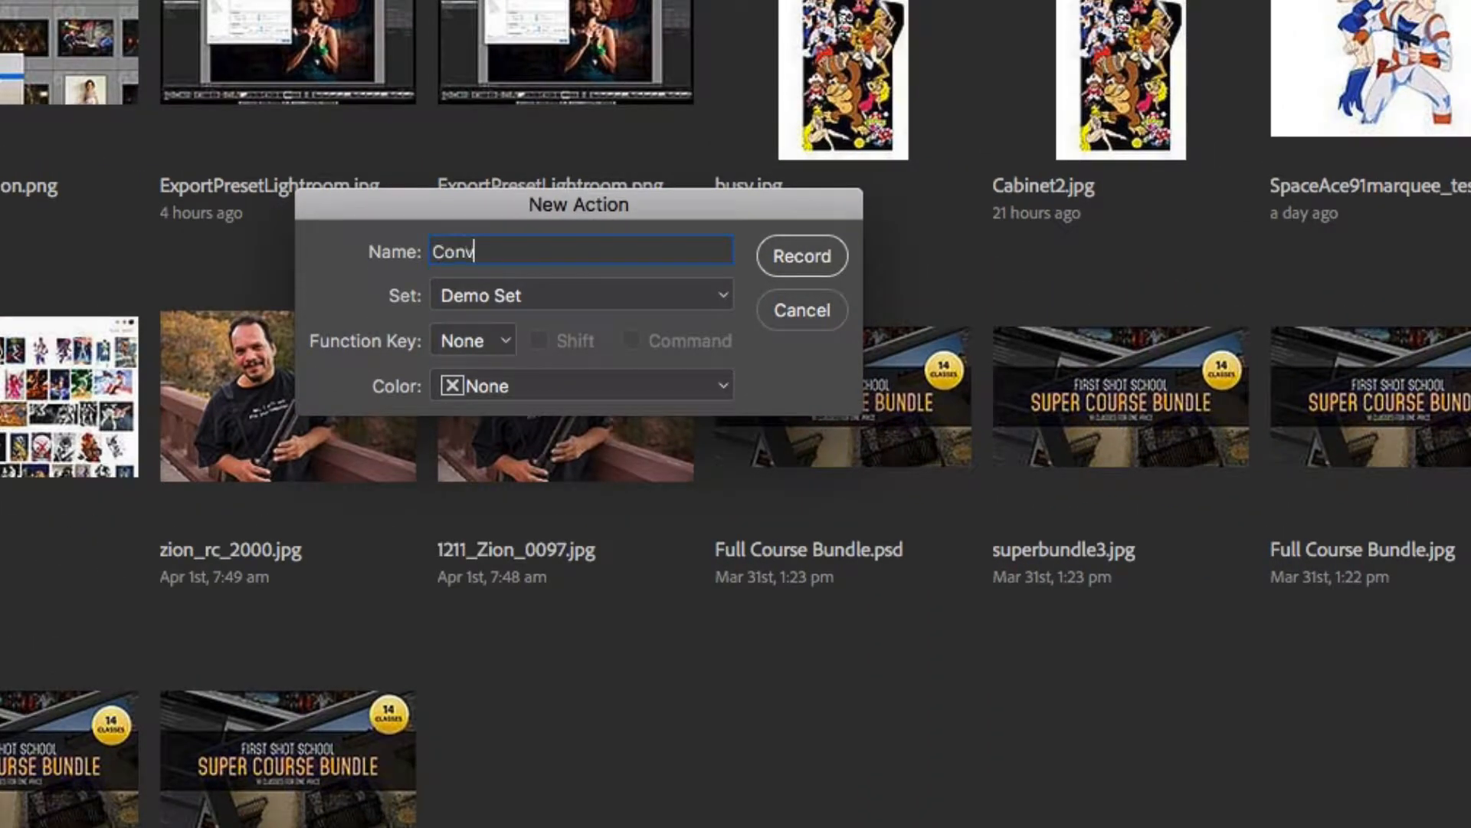
text(ert PNG to JPG)
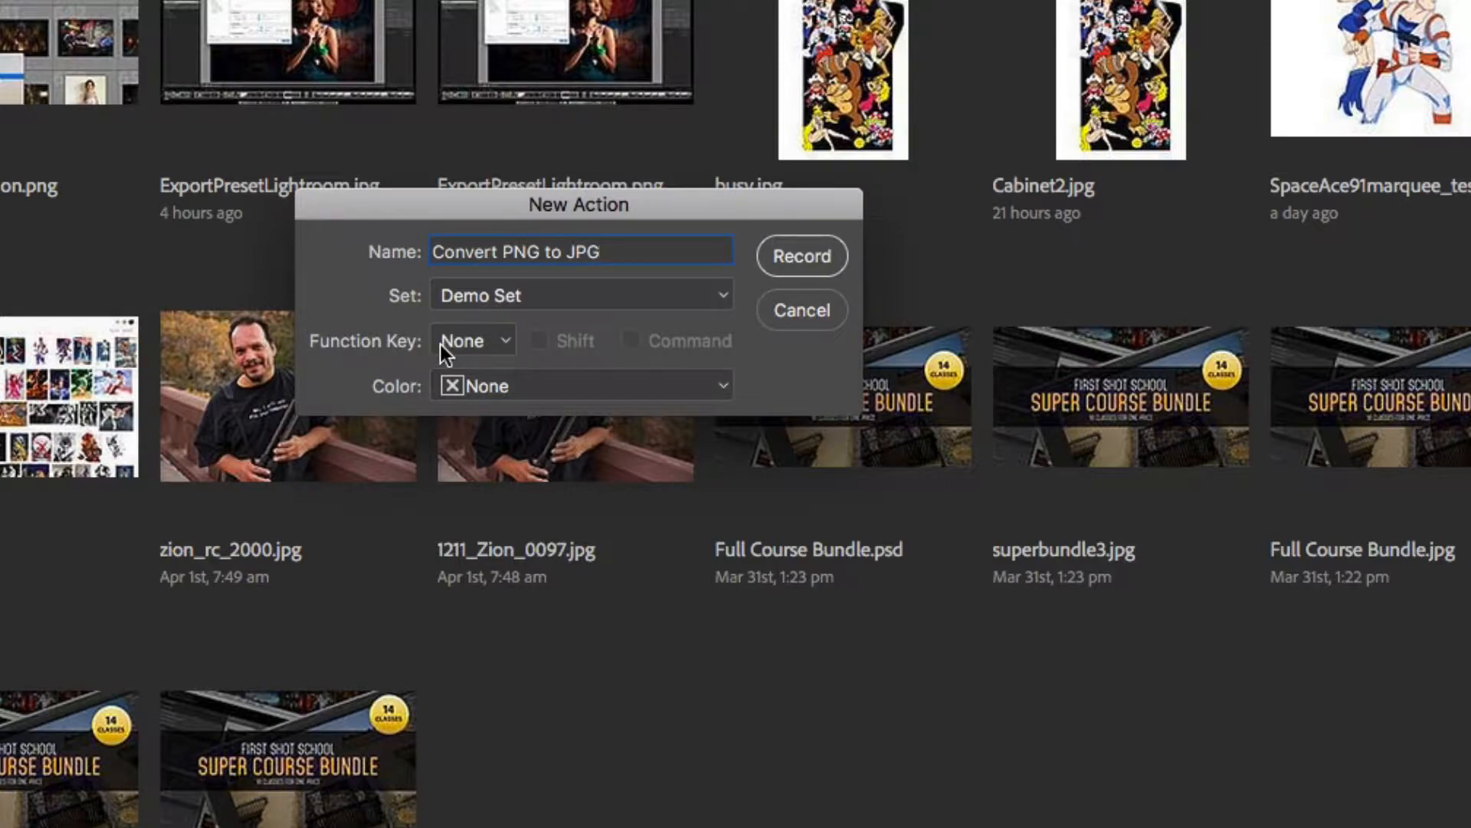
click(800, 255)
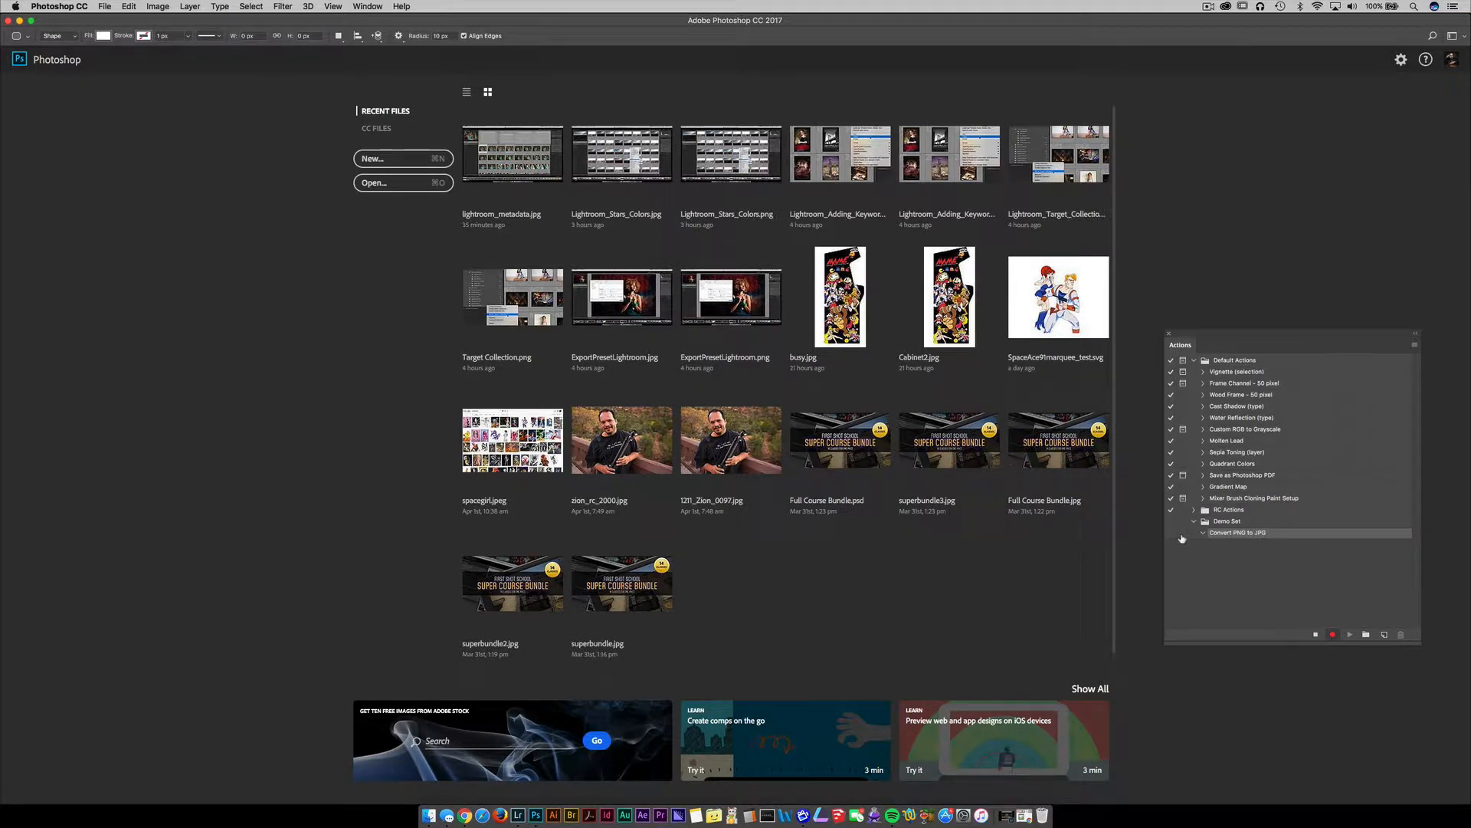
Open Lightroom_Adding_Keywords.png from the PNG Files folder on the Desktop while the action records.
click(112, 7)
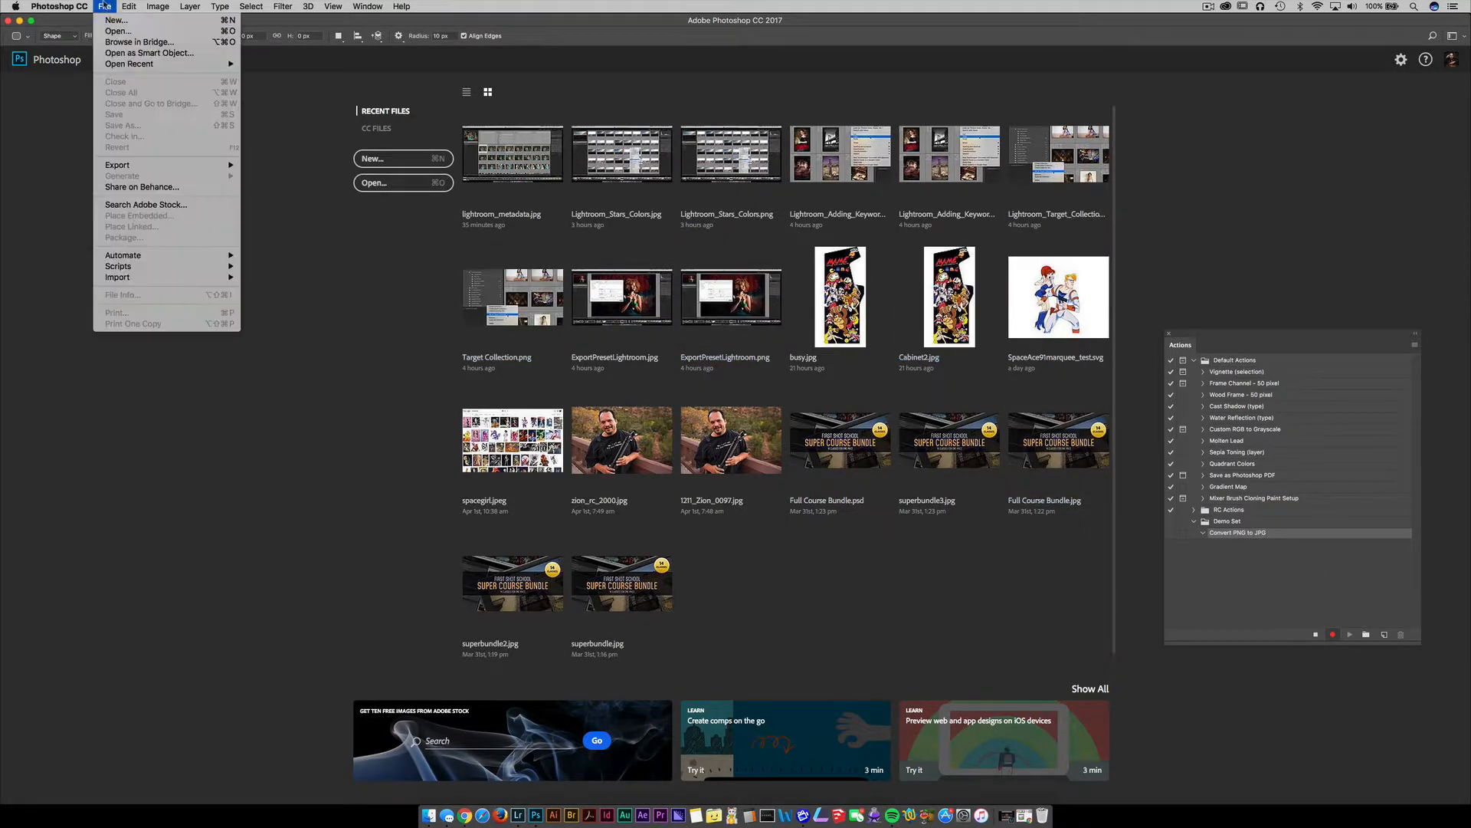
click(117, 32)
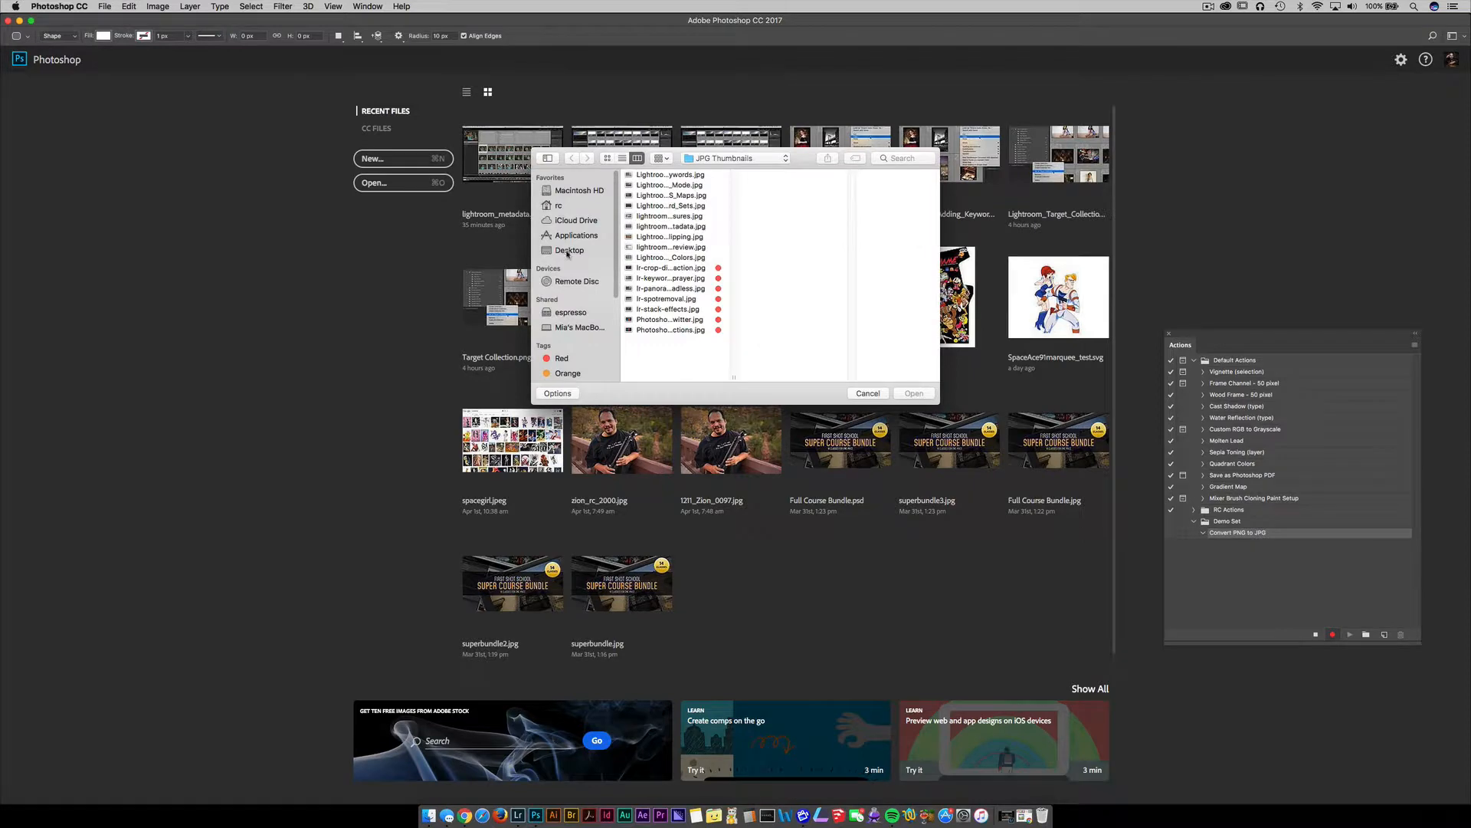
click(567, 251)
click(705, 176)
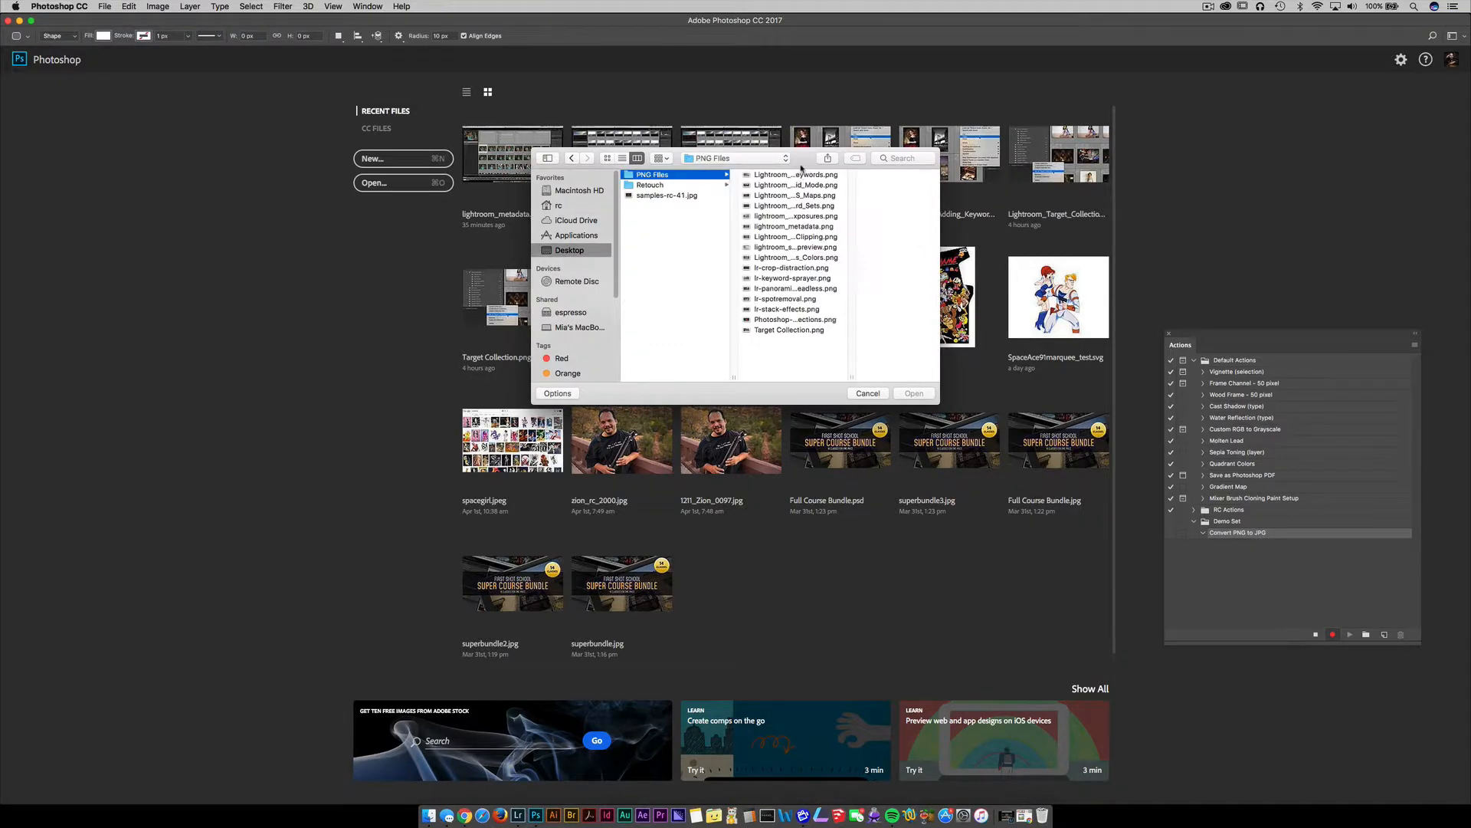
click(805, 178)
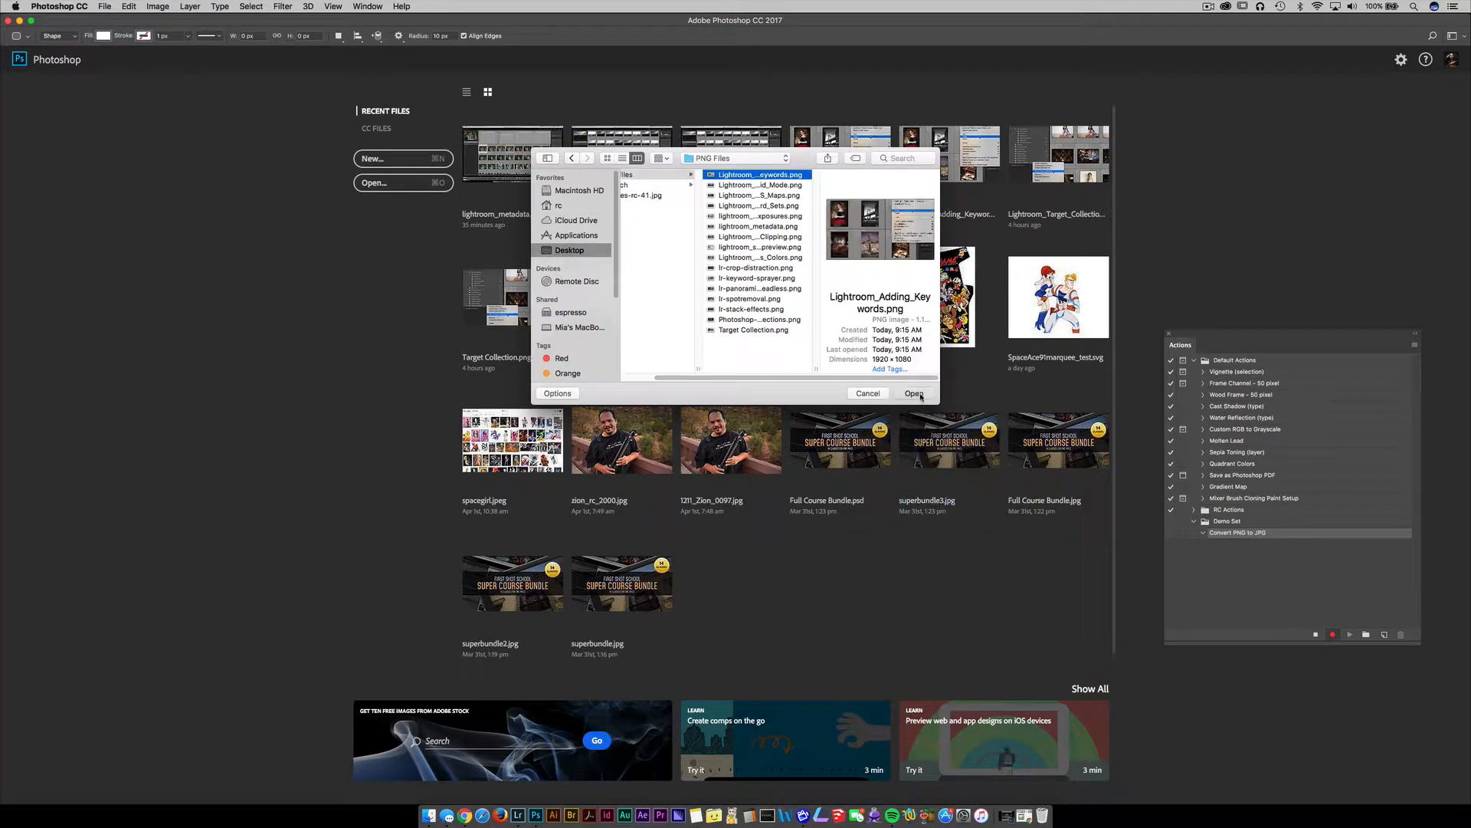
click(914, 393)
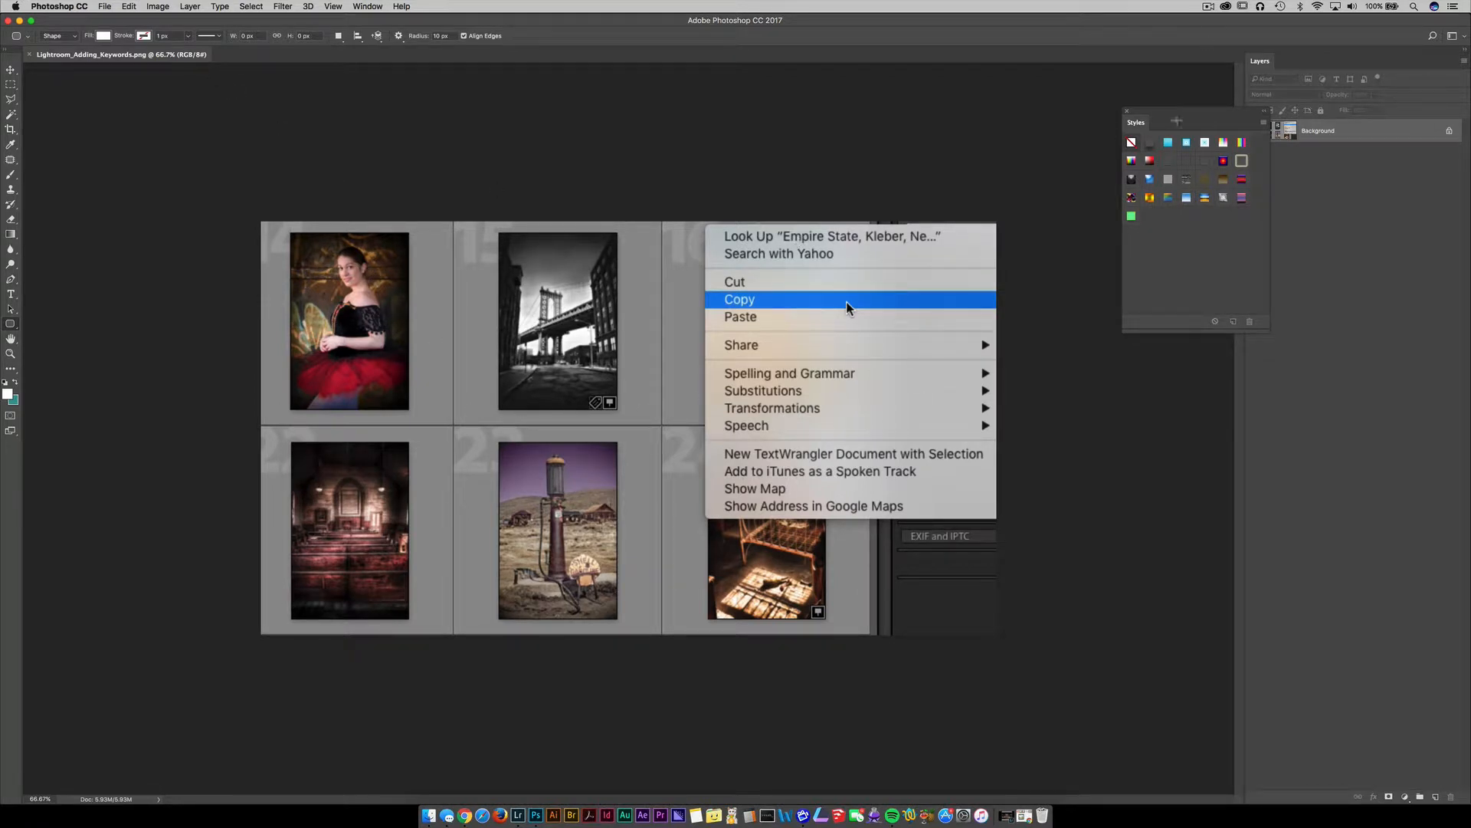
Close the floating Styles panel and show the Actions panel again.
click(1127, 111)
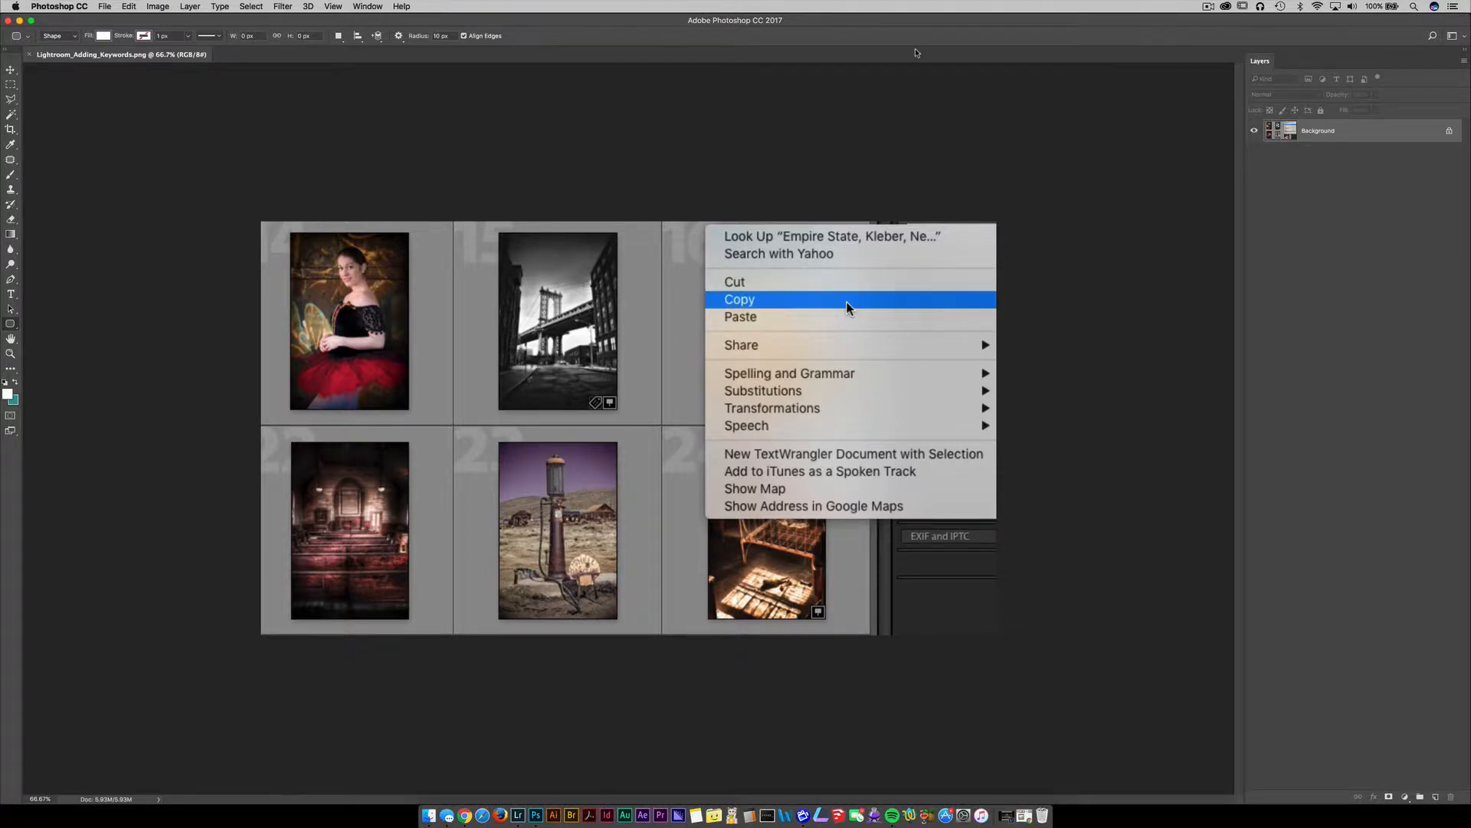
click(368, 6)
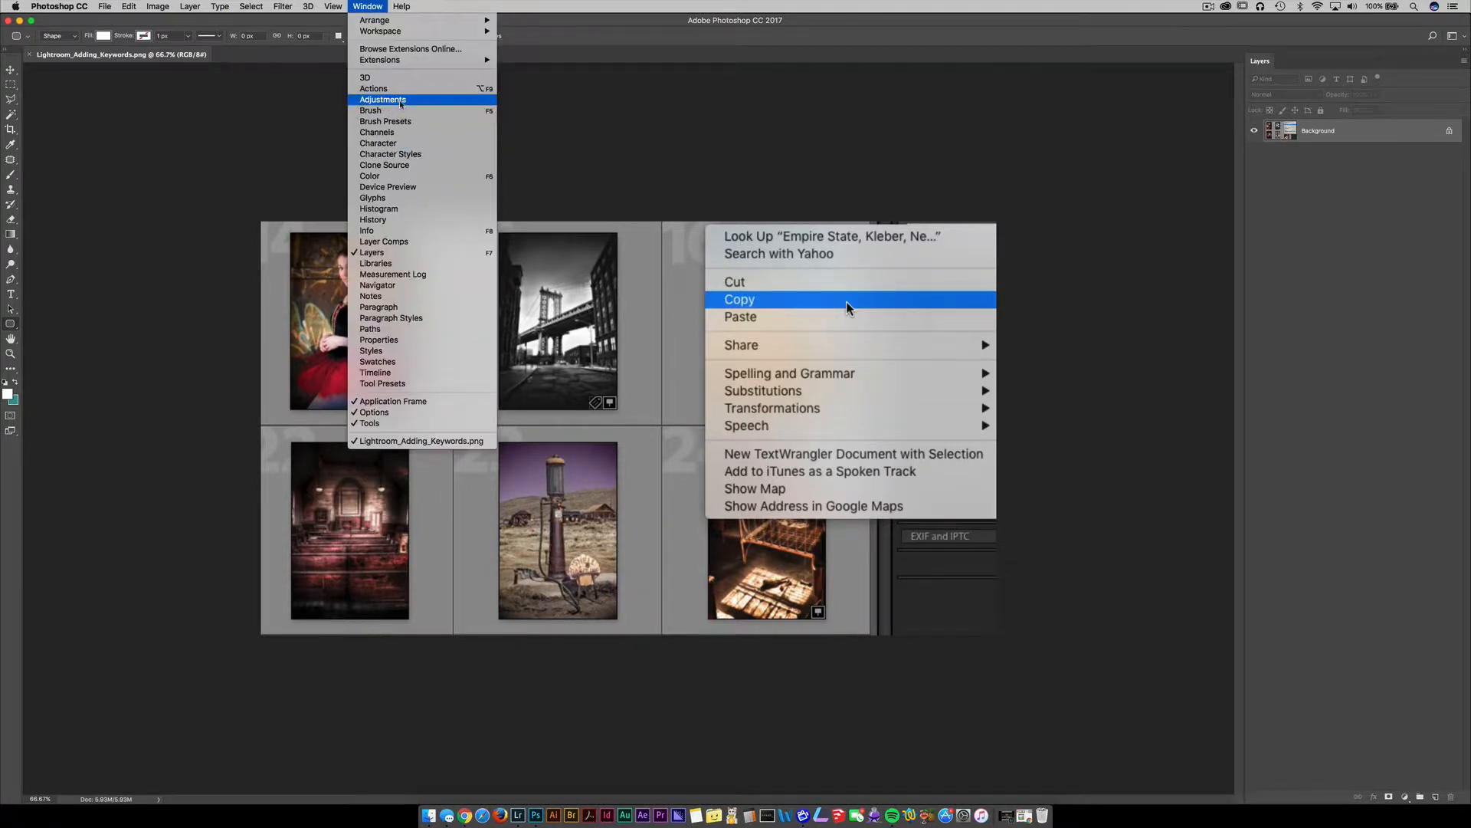
click(468, 90)
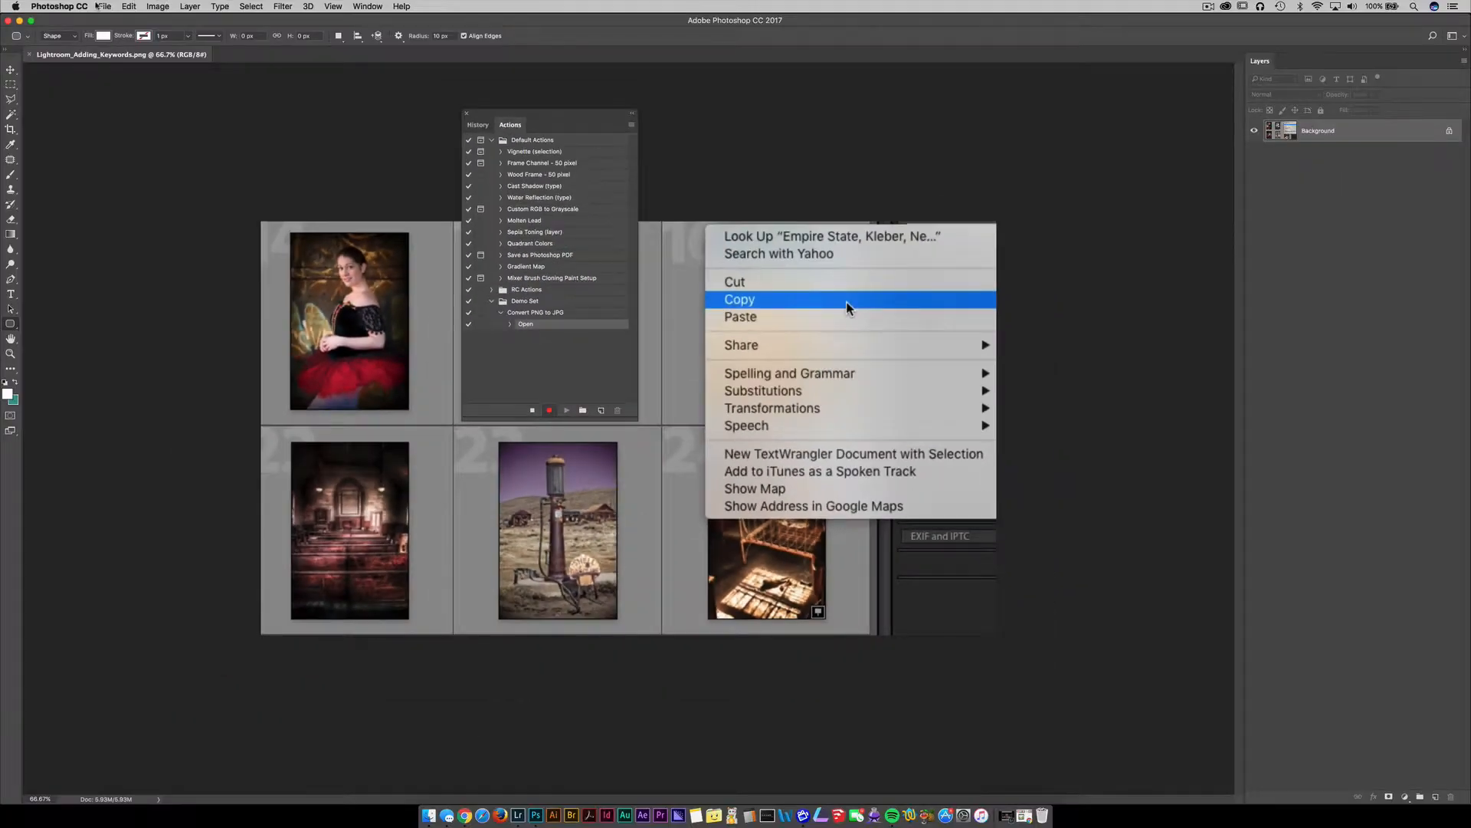
Start saving the image under a new location and create a folder named "JPG" on the Desktop.
click(104, 6)
click(126, 125)
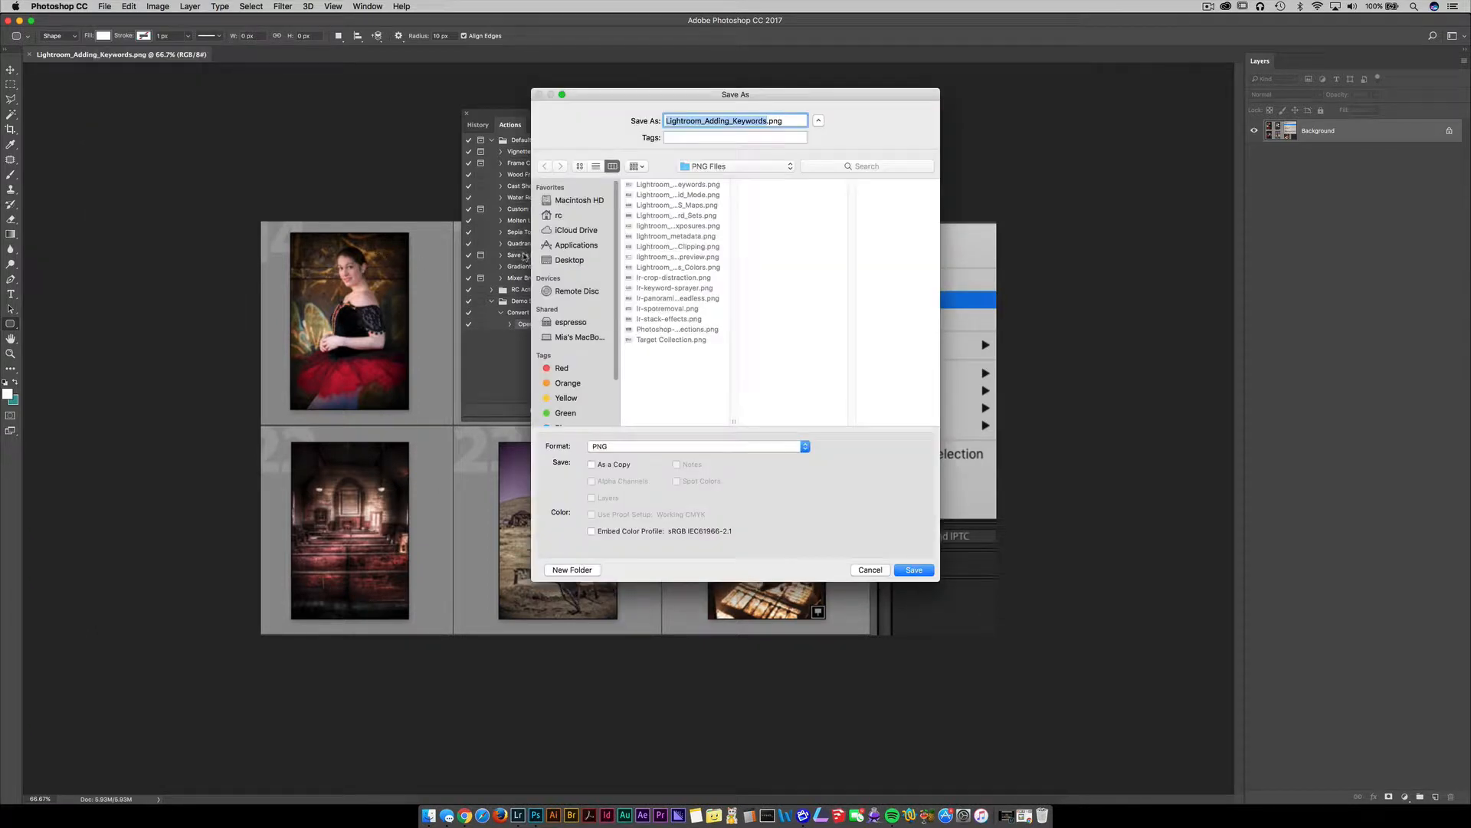
click(577, 262)
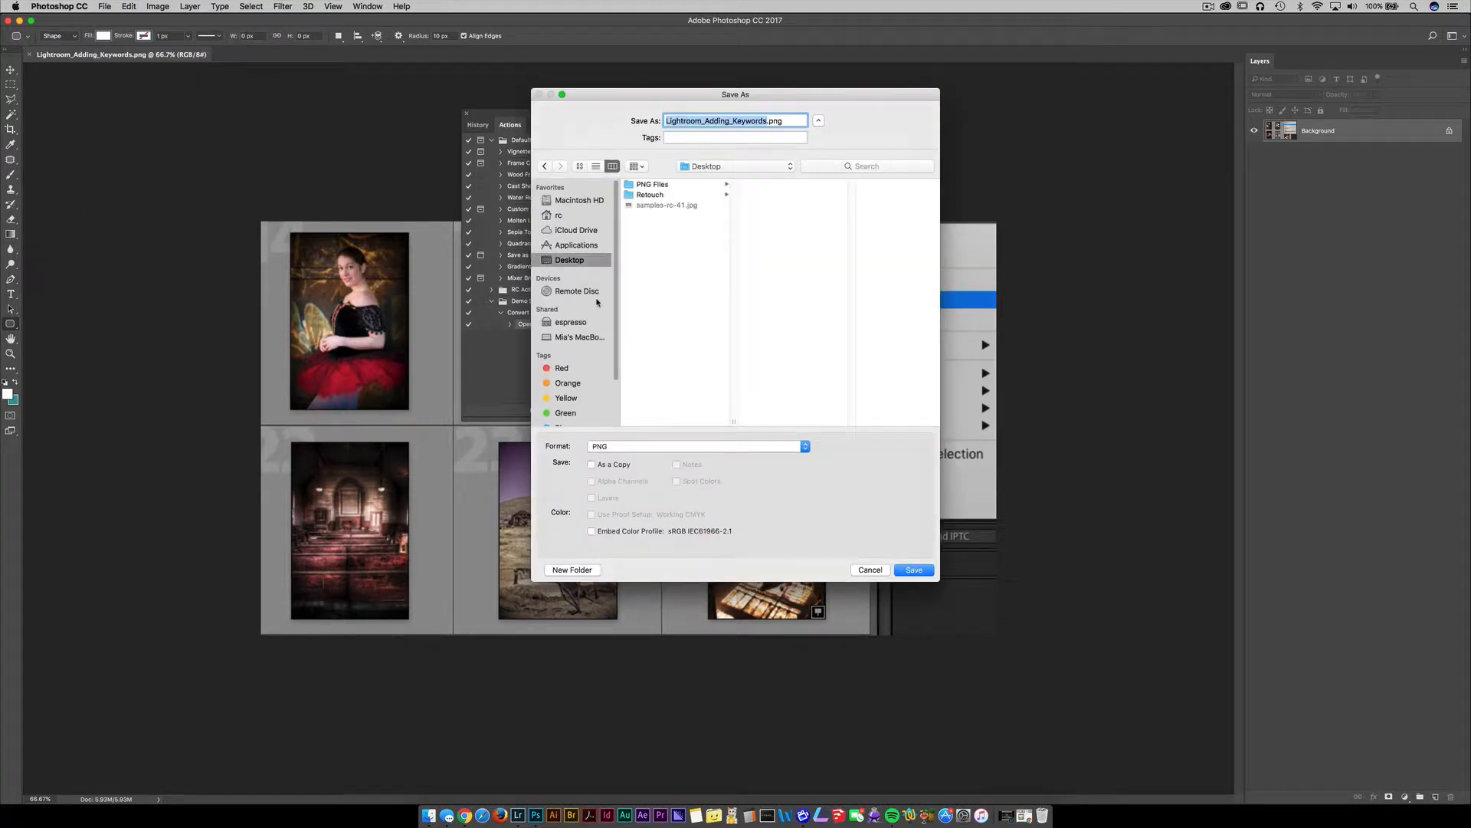
click(574, 572)
text(JP)
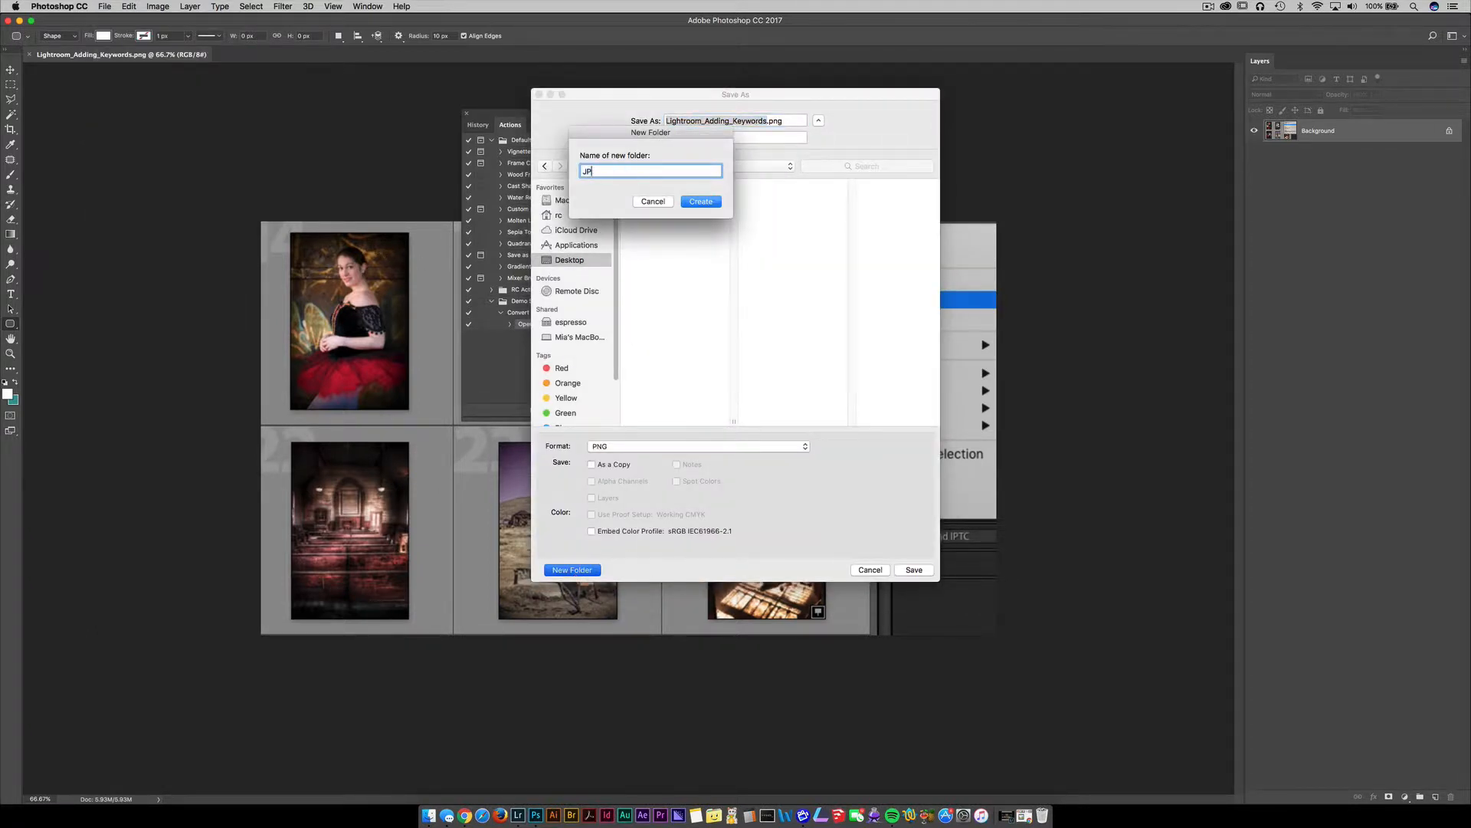
text(G)
key(Return)
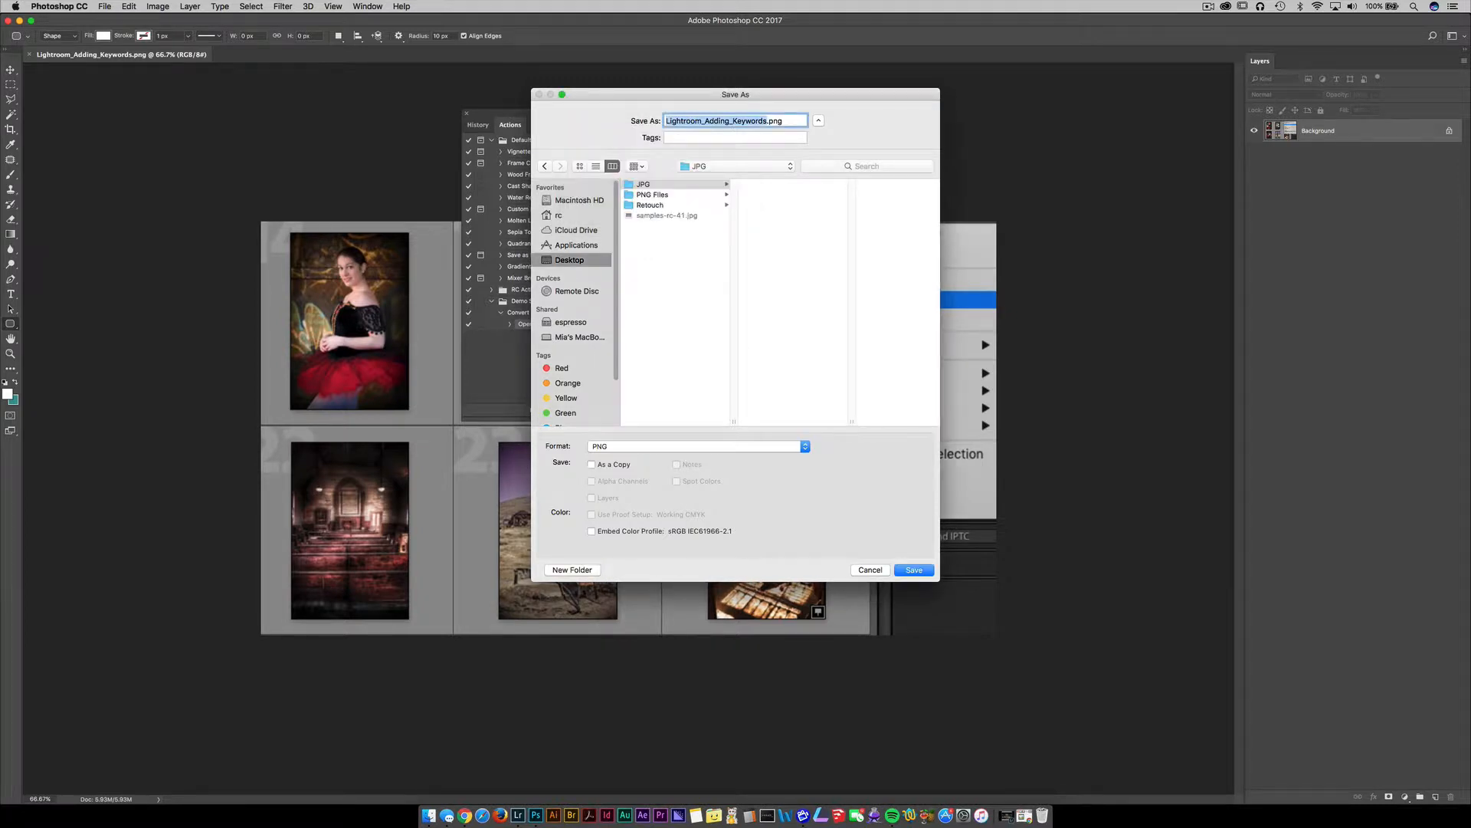
Save the image in JPEG format to the JPG folder with Medium quality 5 and the Progressive option.
click(671, 448)
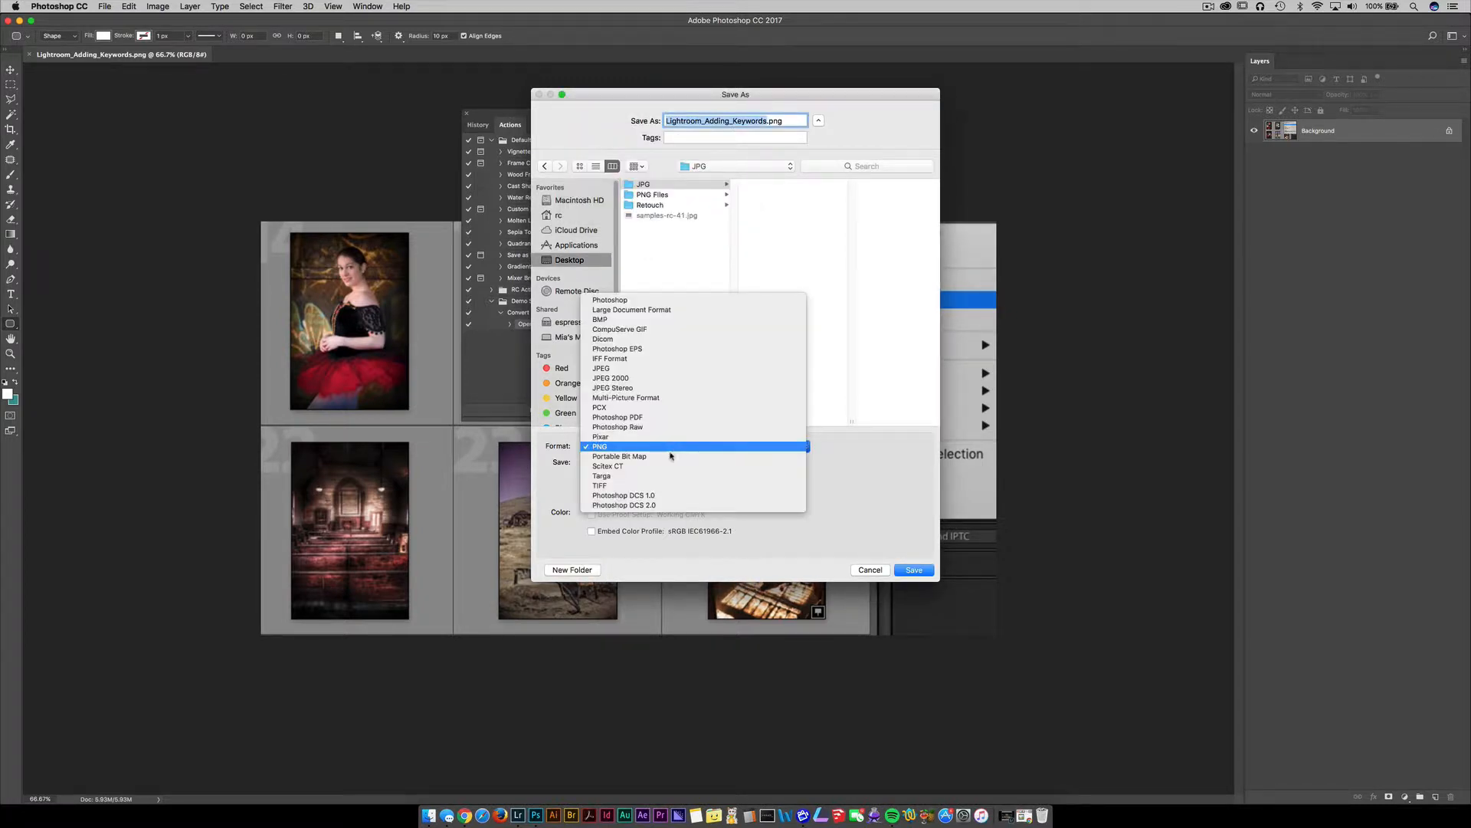
click(680, 369)
click(914, 571)
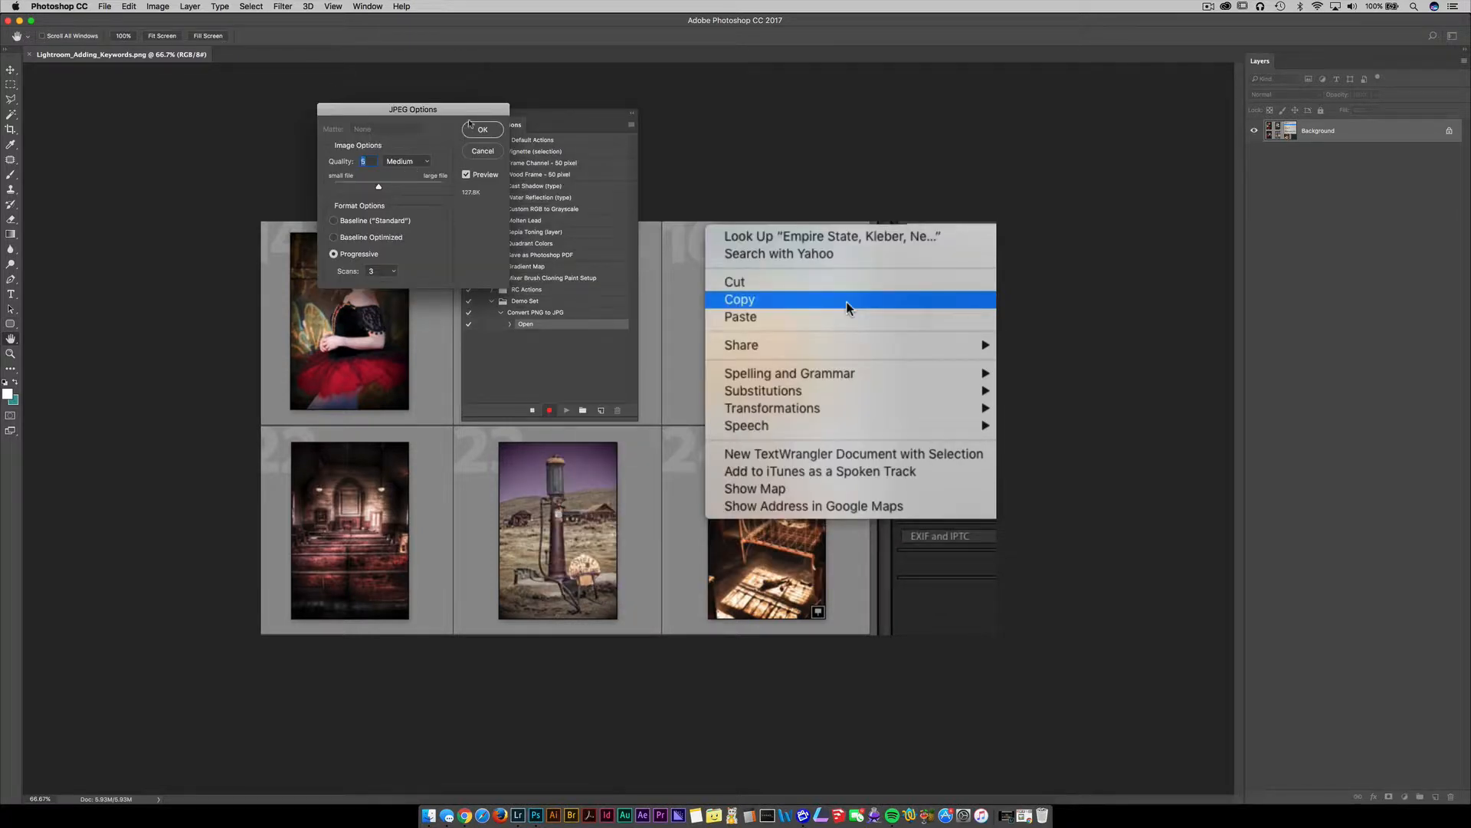
click(477, 129)
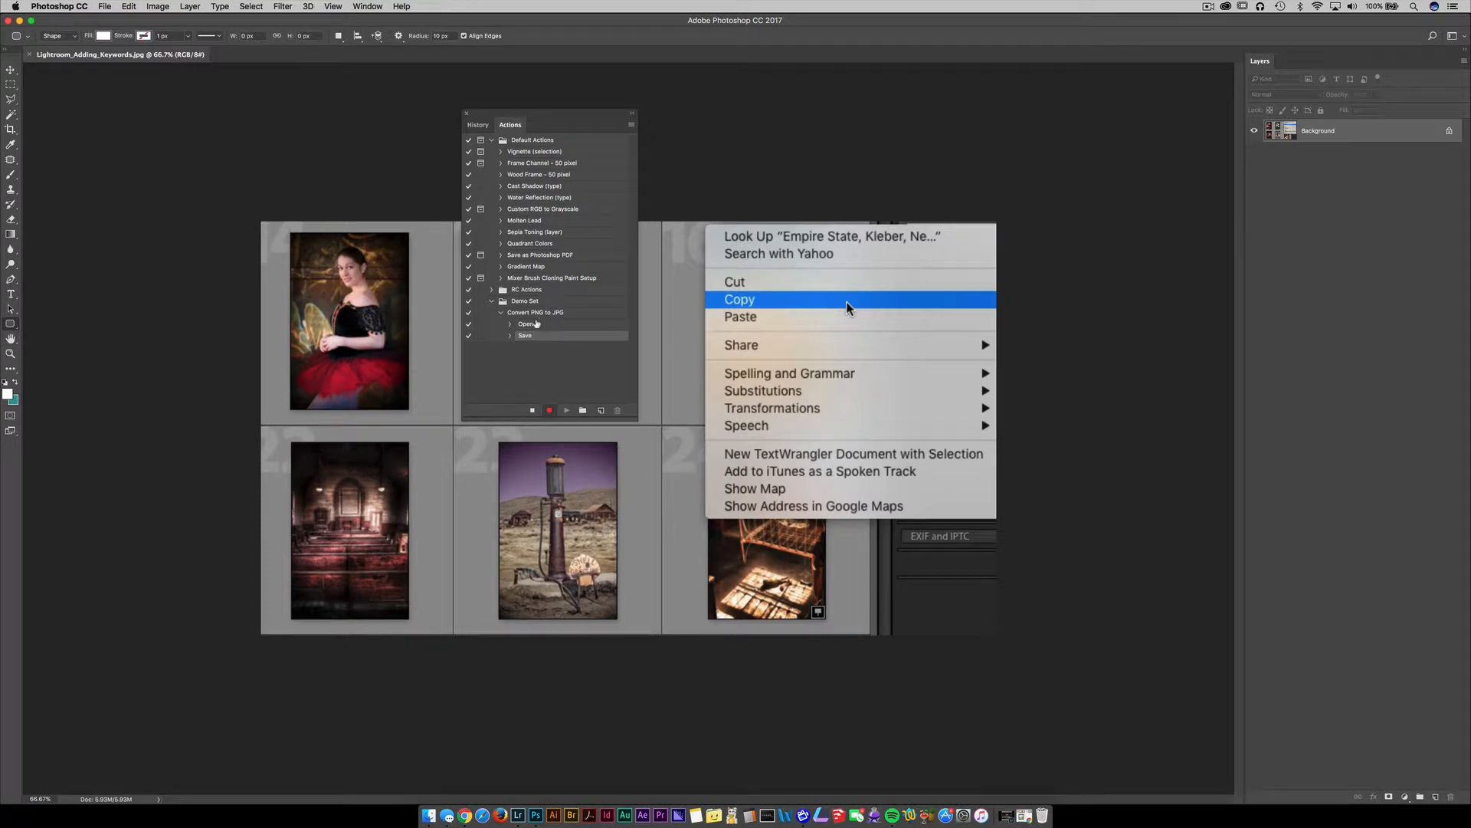
Check the settings recorded for the Save step in the action and close the open image.
click(510, 336)
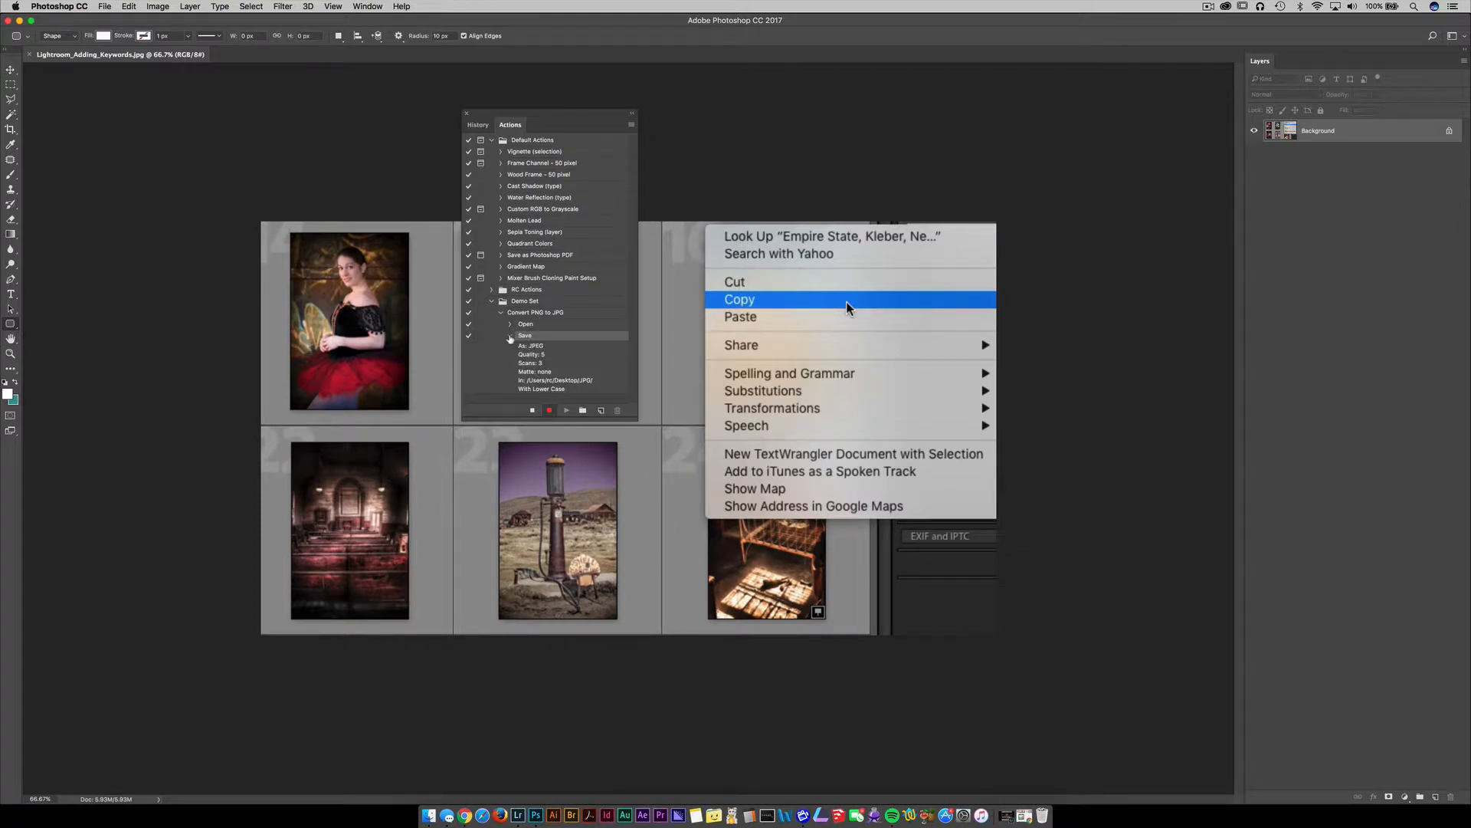
click(509, 337)
click(106, 6)
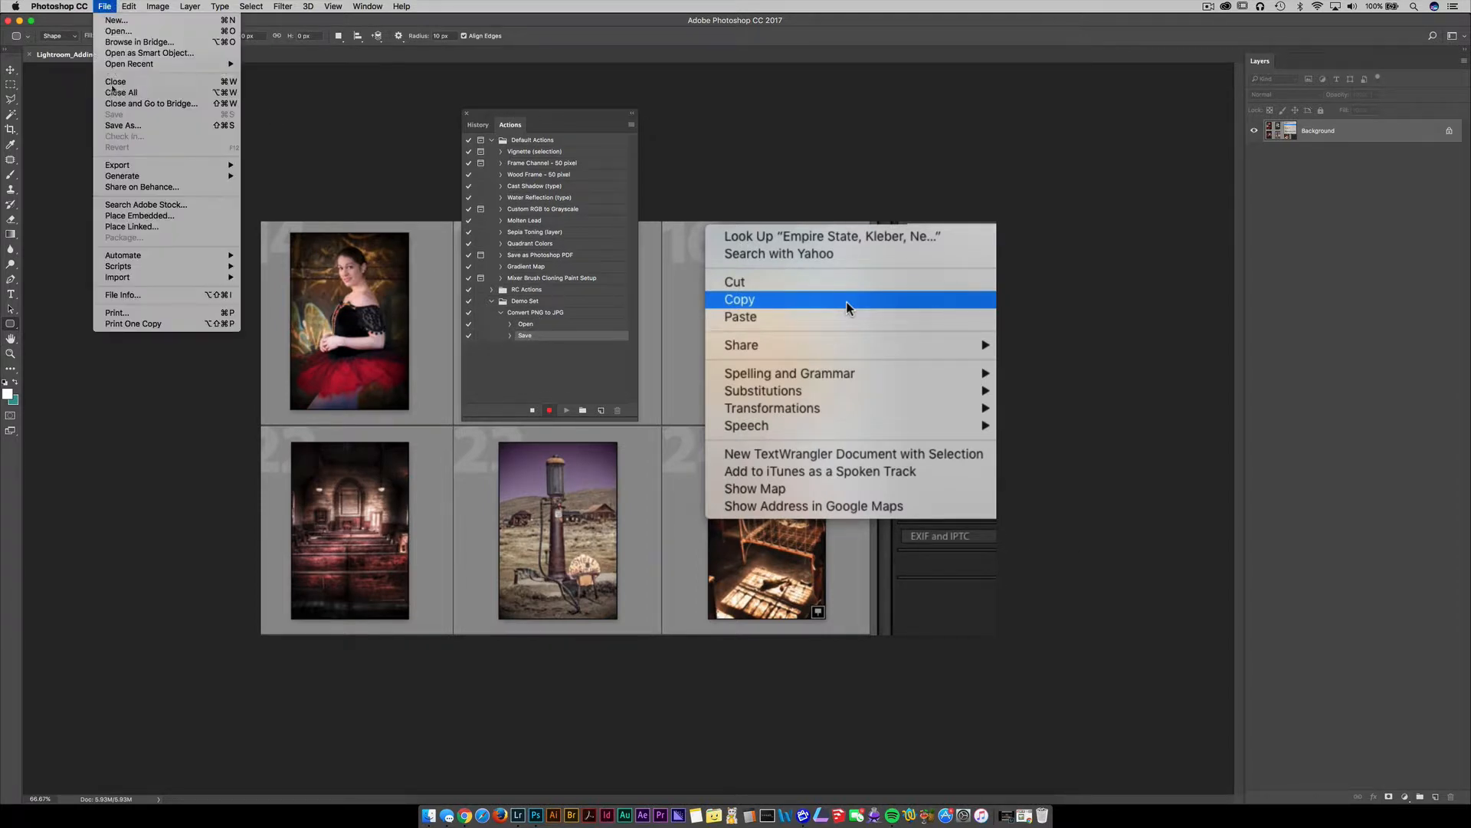
click(119, 92)
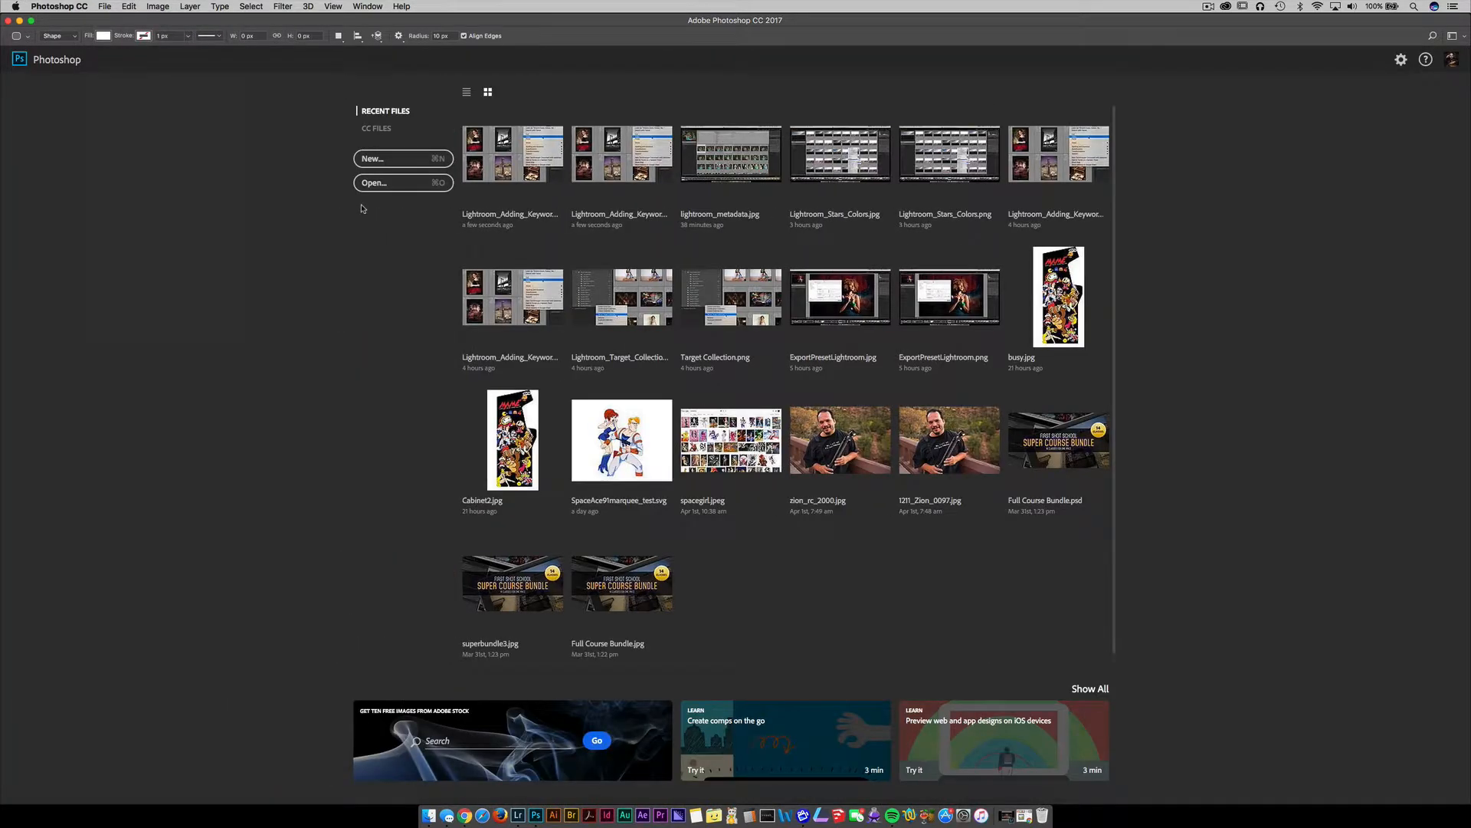
Show the Actions panel again as an enlarged floating panel and stop recording the Convert PNG to JPG action.
click(372, 7)
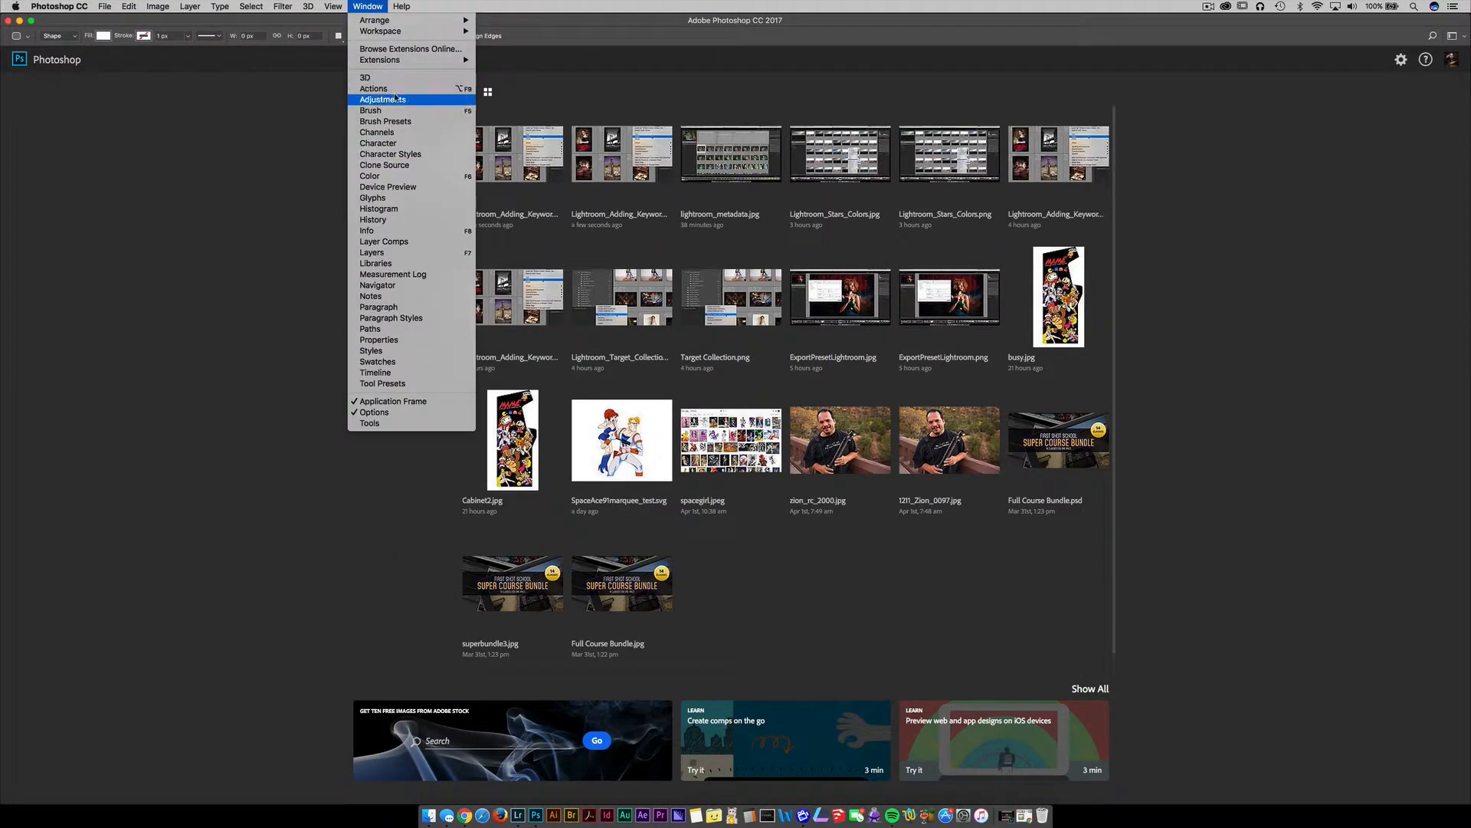
click(383, 94)
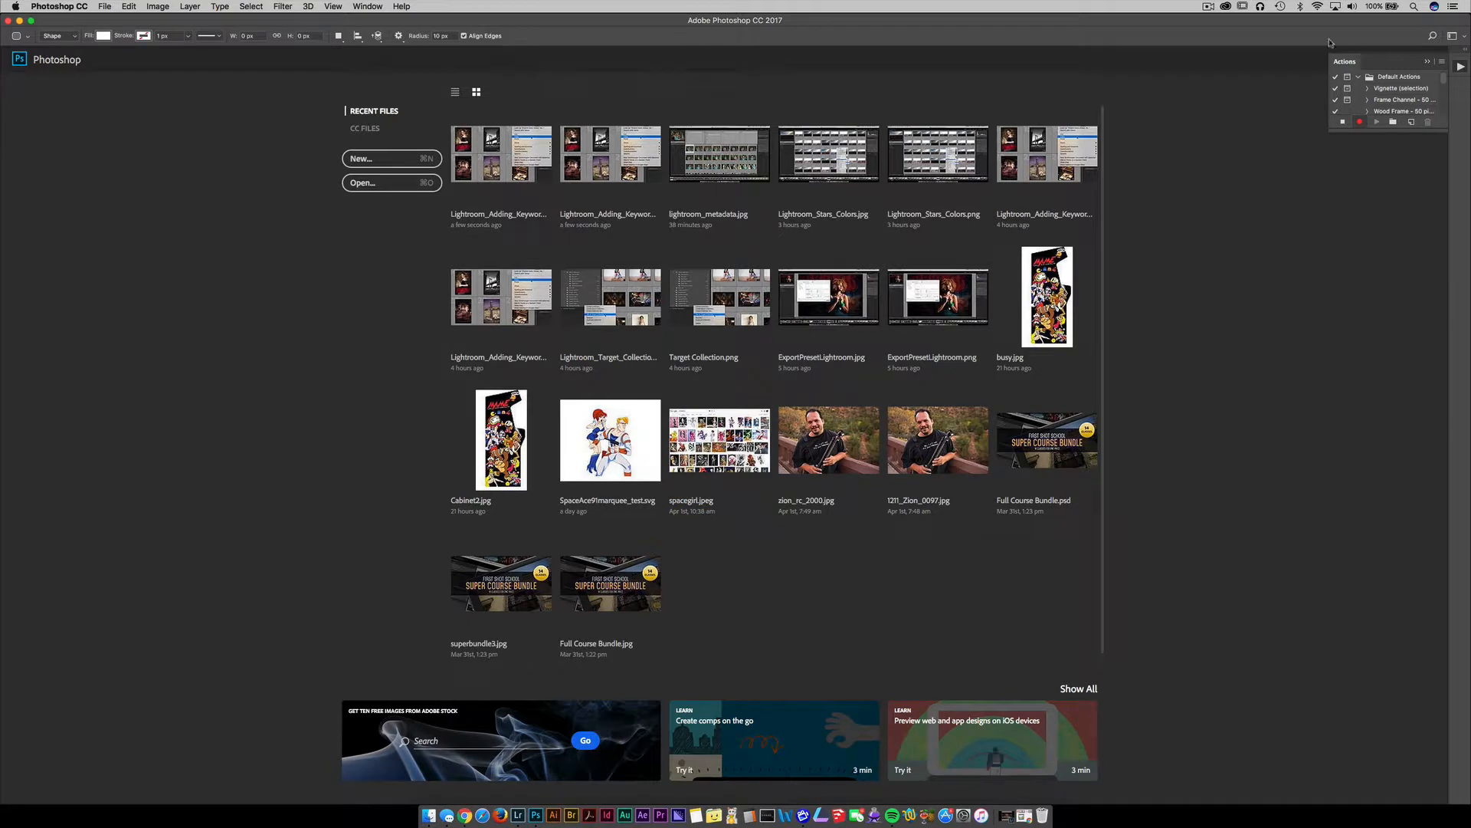
drag(1345, 62, 1107, 134)
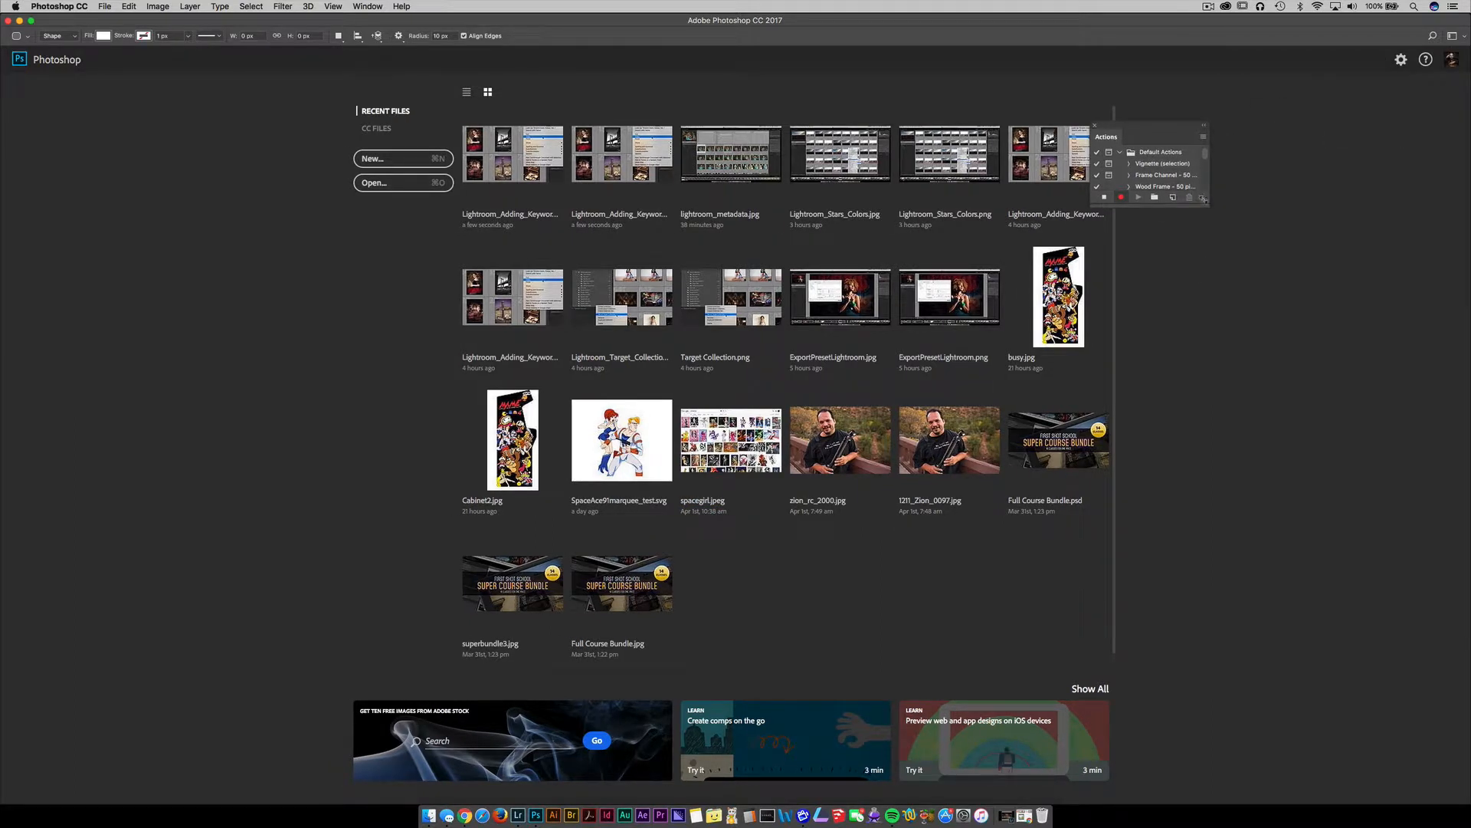
drag(1204, 200, 1242, 446)
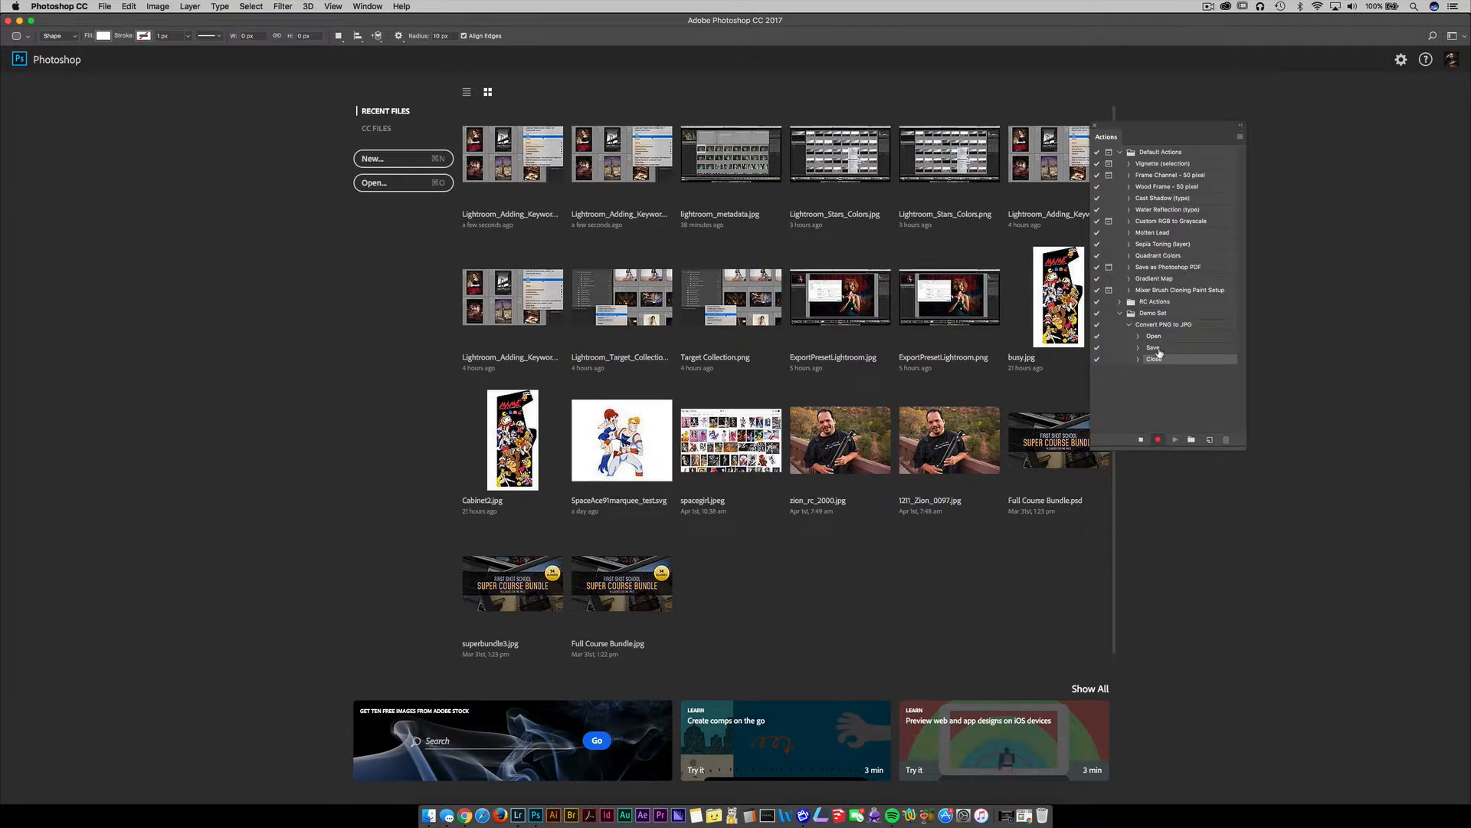
click(1141, 440)
Switch to Finder and delete the test file Lightroom_Adding_Keywords.jpg from the JPG folder on the Desktop.
click(429, 816)
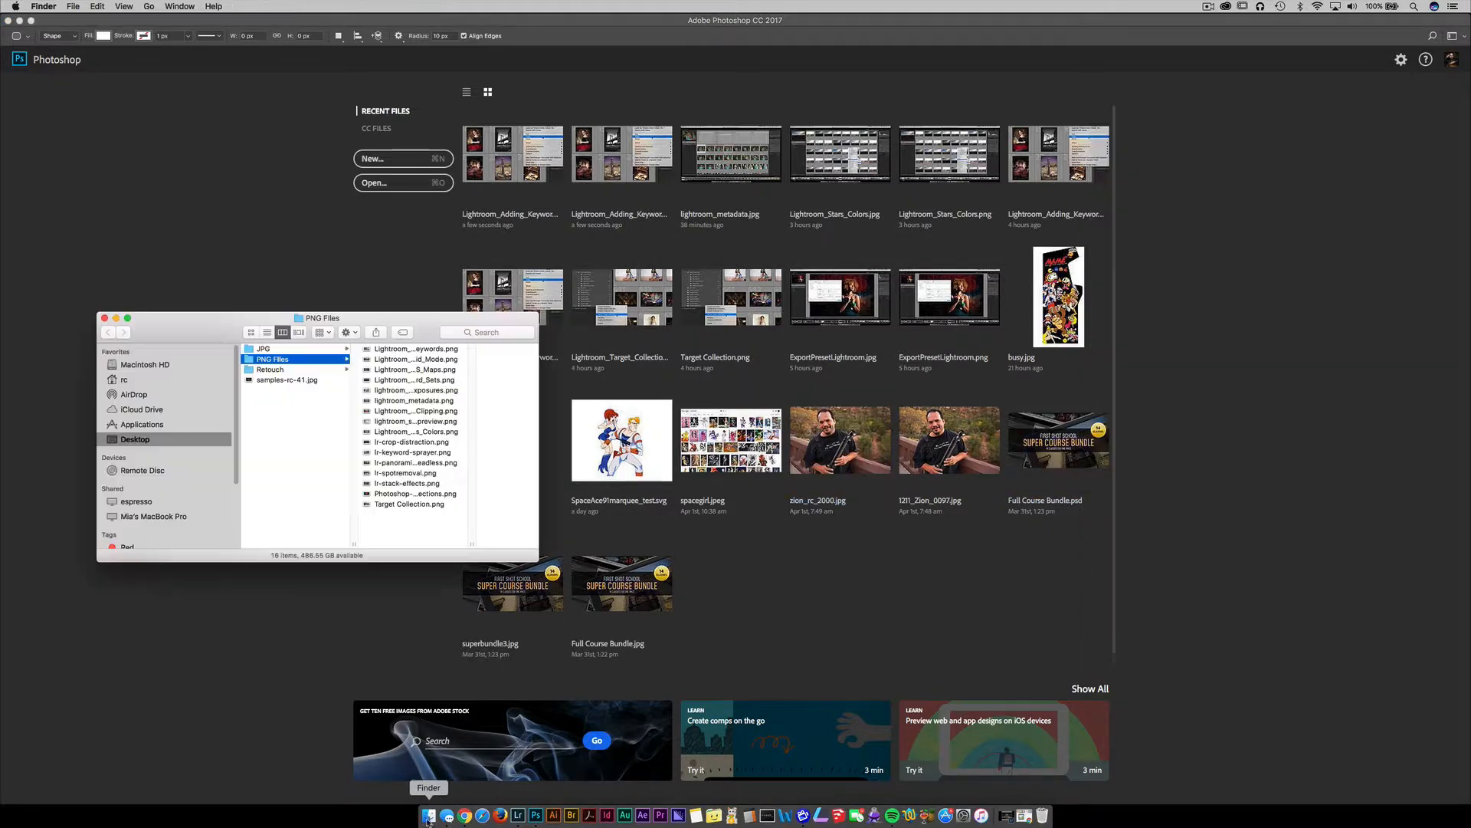
click(288, 349)
click(431, 351)
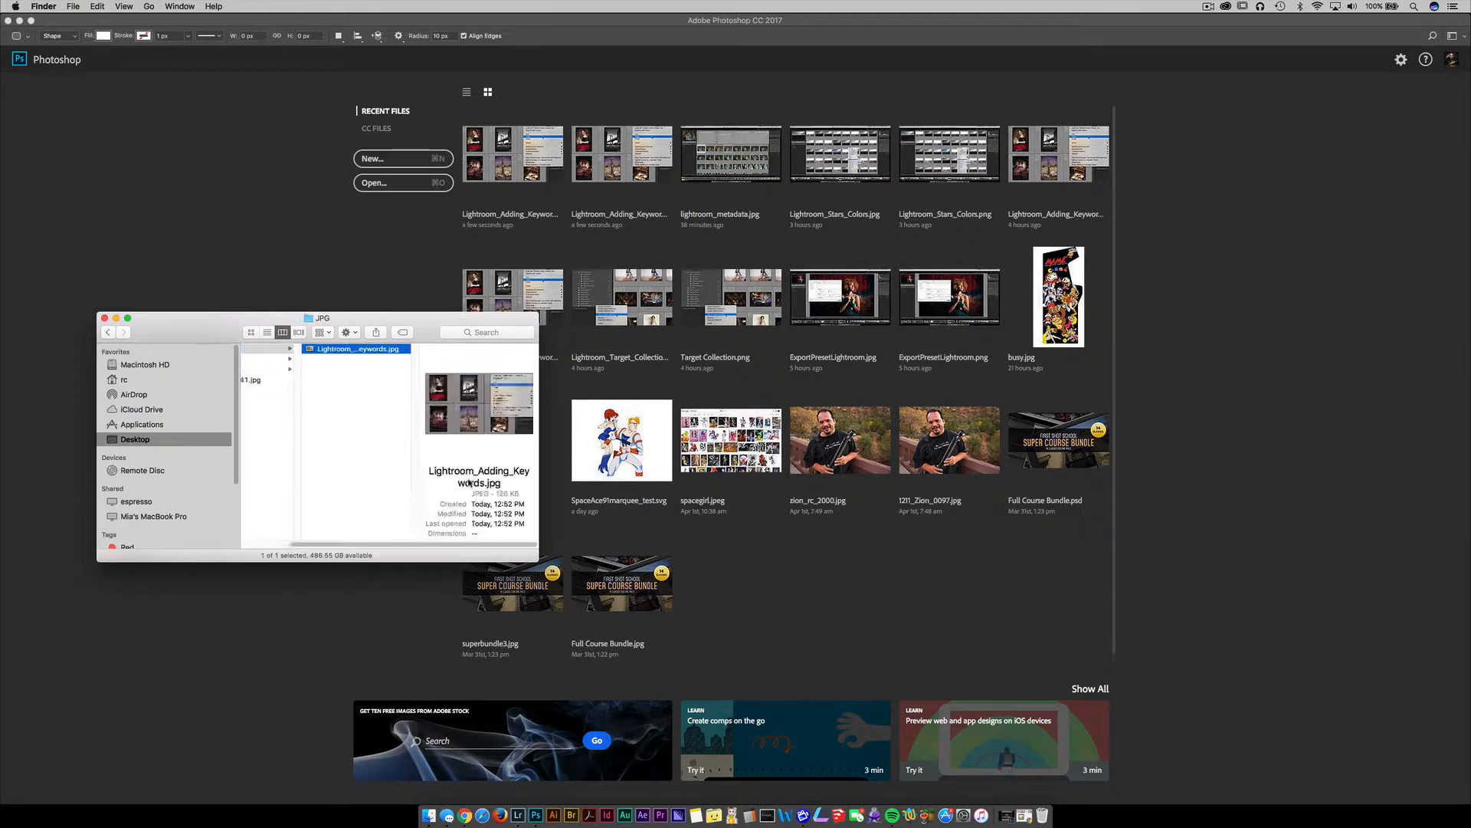
key(super+BackSpace)
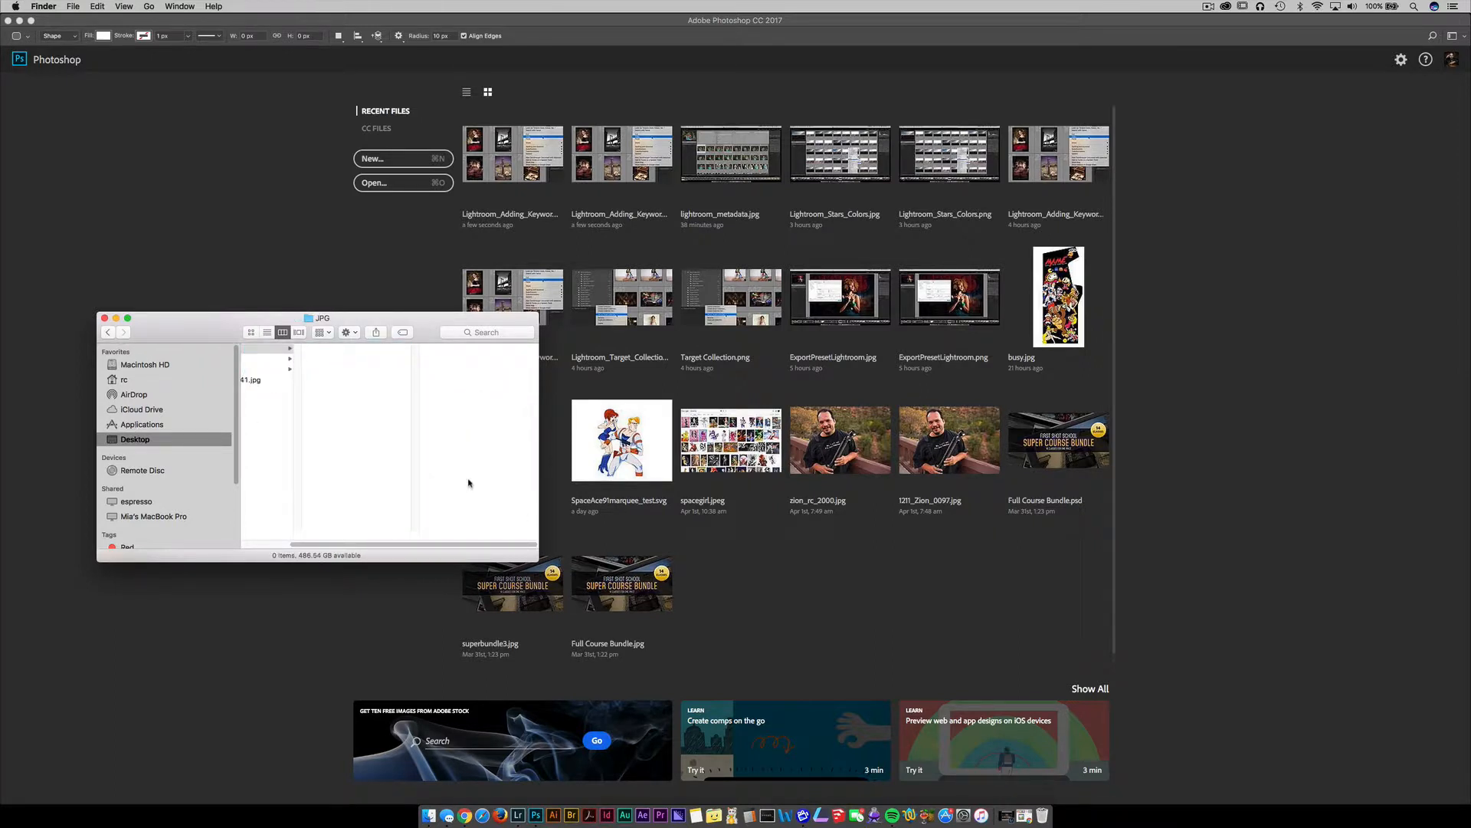
Return to Photoshop, start a Batch for the Convert PNG to JPG action and choose the Desktop's PNG Files folder as its source.
click(253, 233)
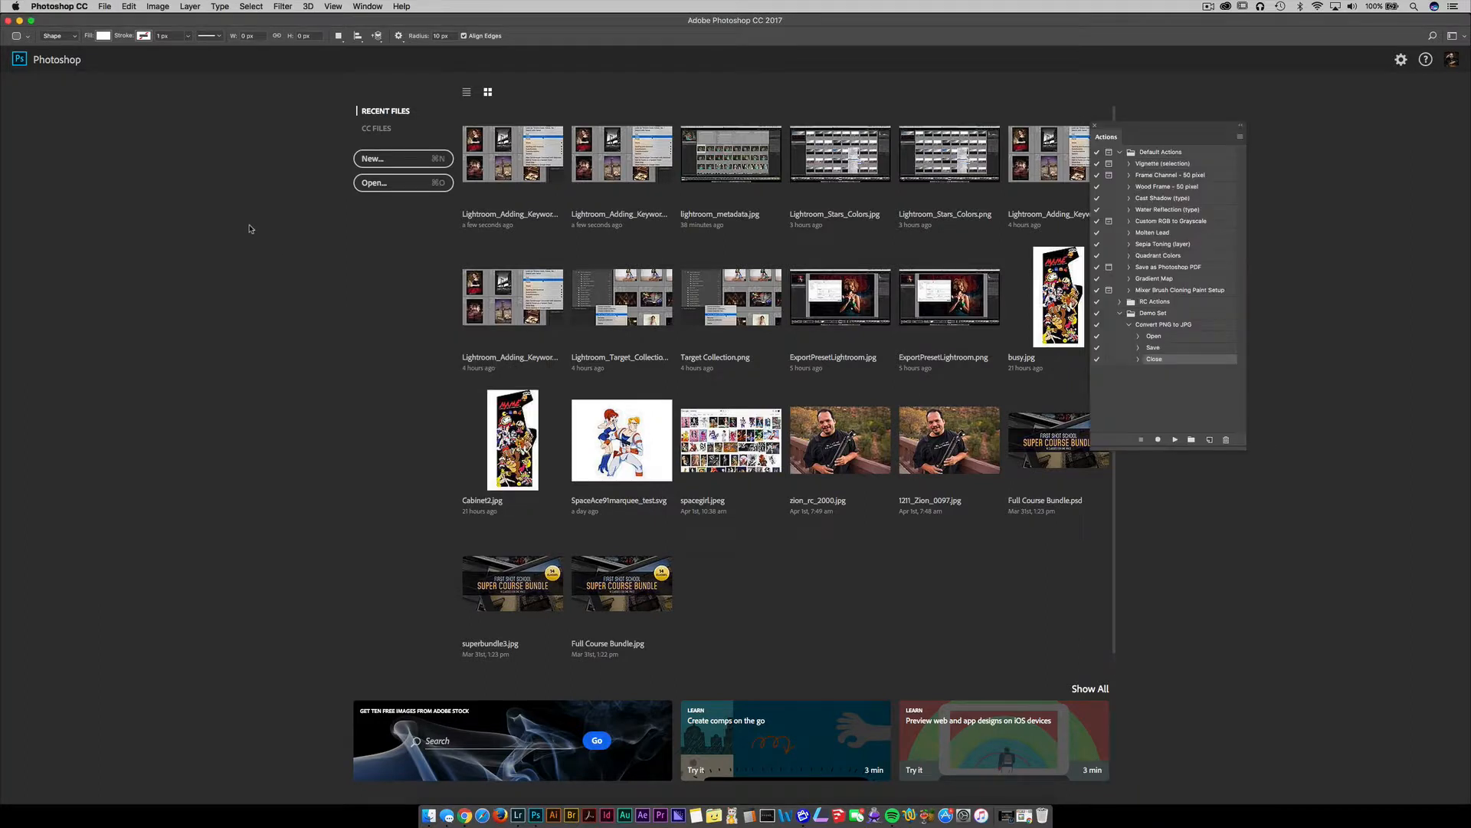
click(107, 5)
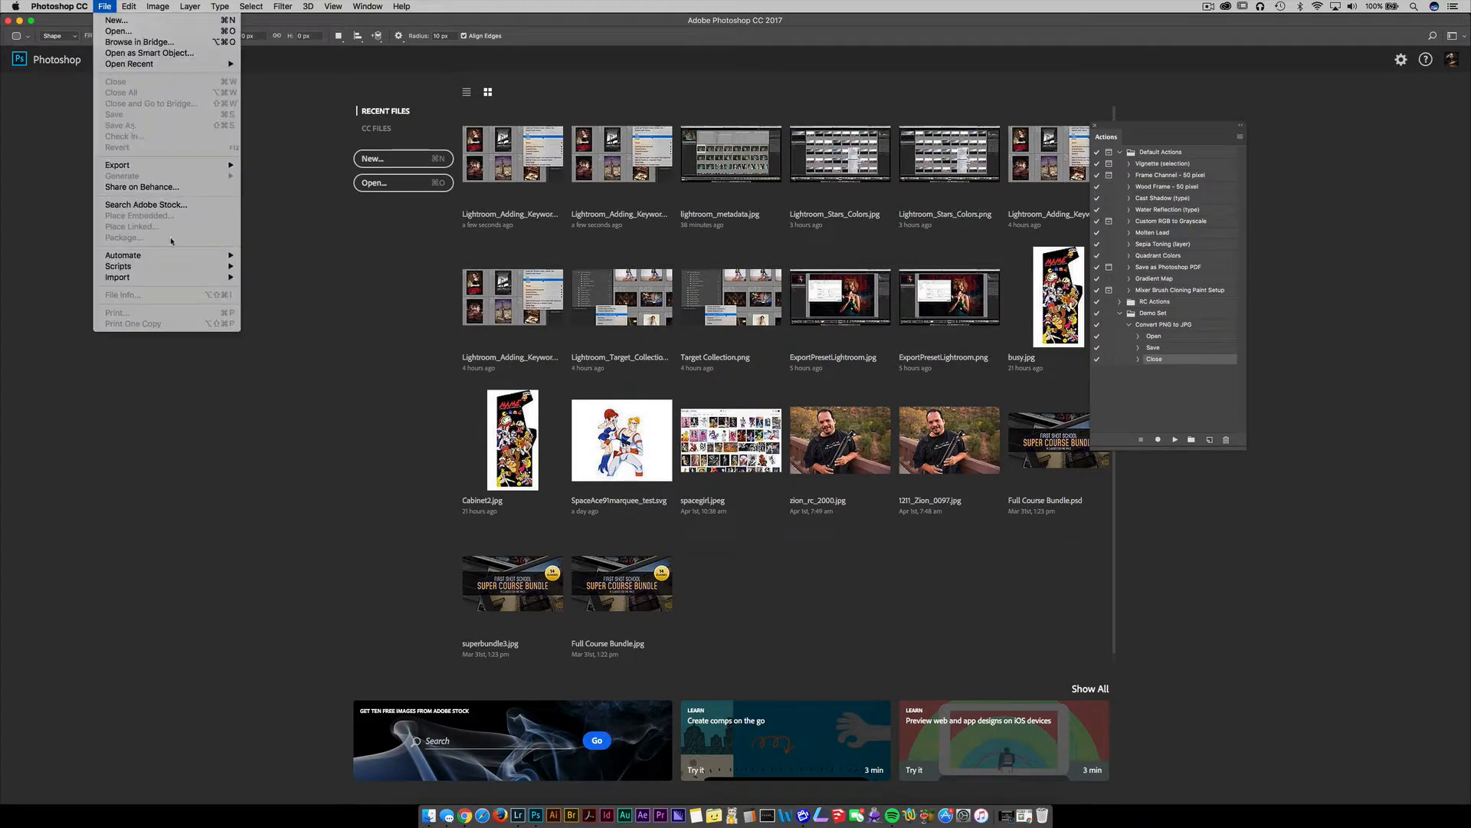
mouse_move(182, 254)
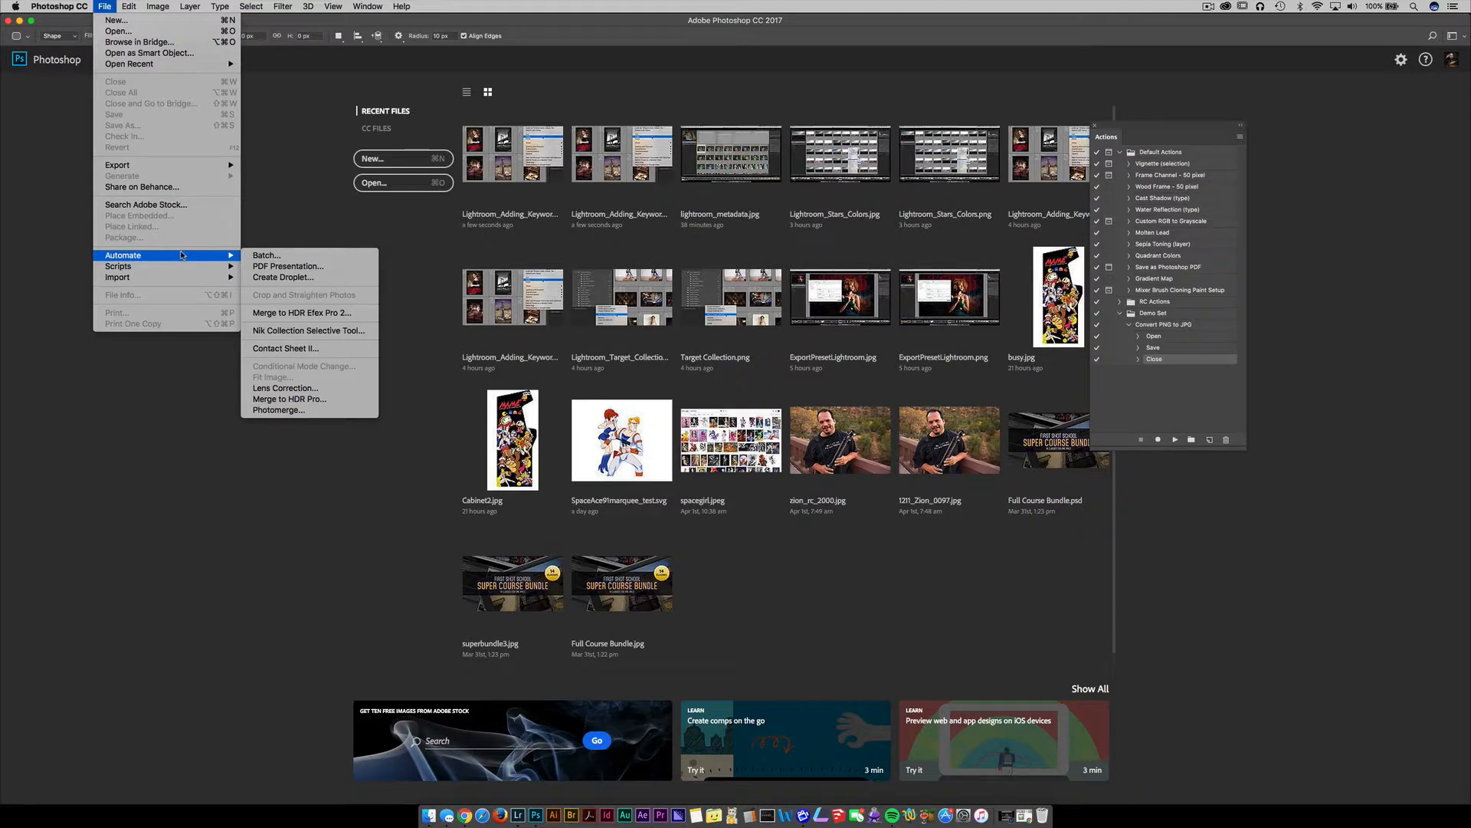
click(286, 256)
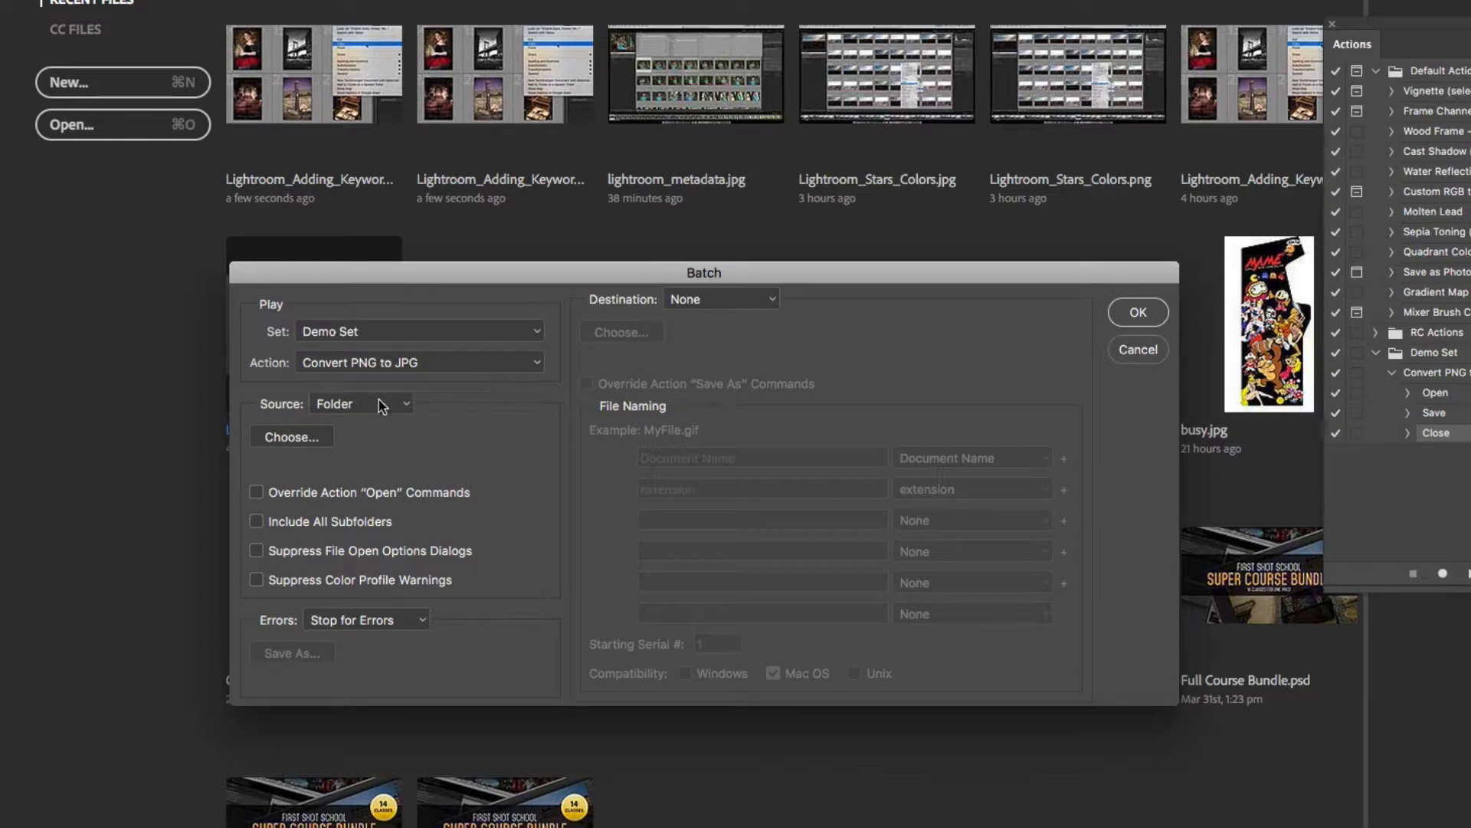
click(322, 436)
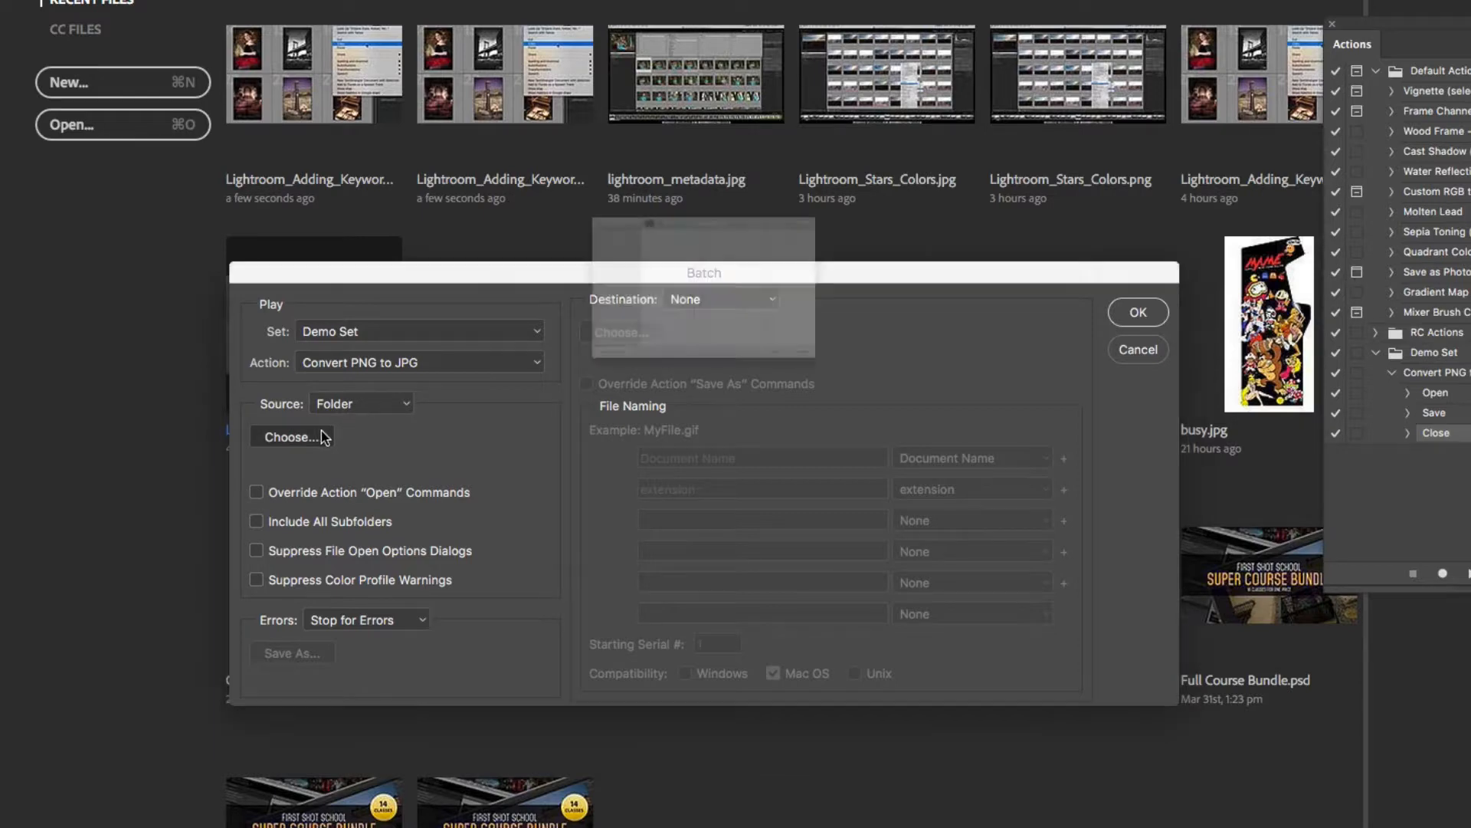
click(434, 237)
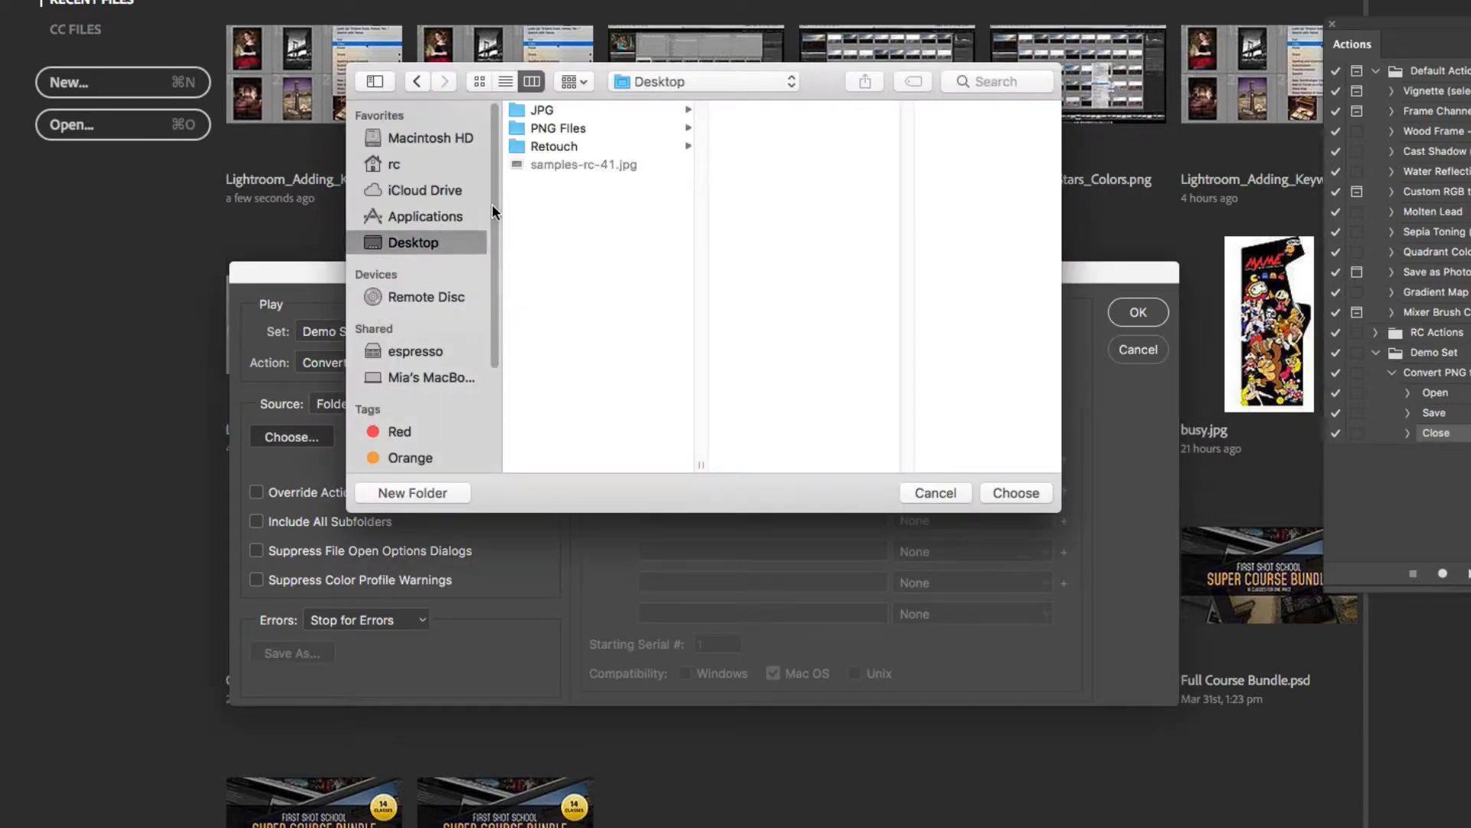
click(571, 128)
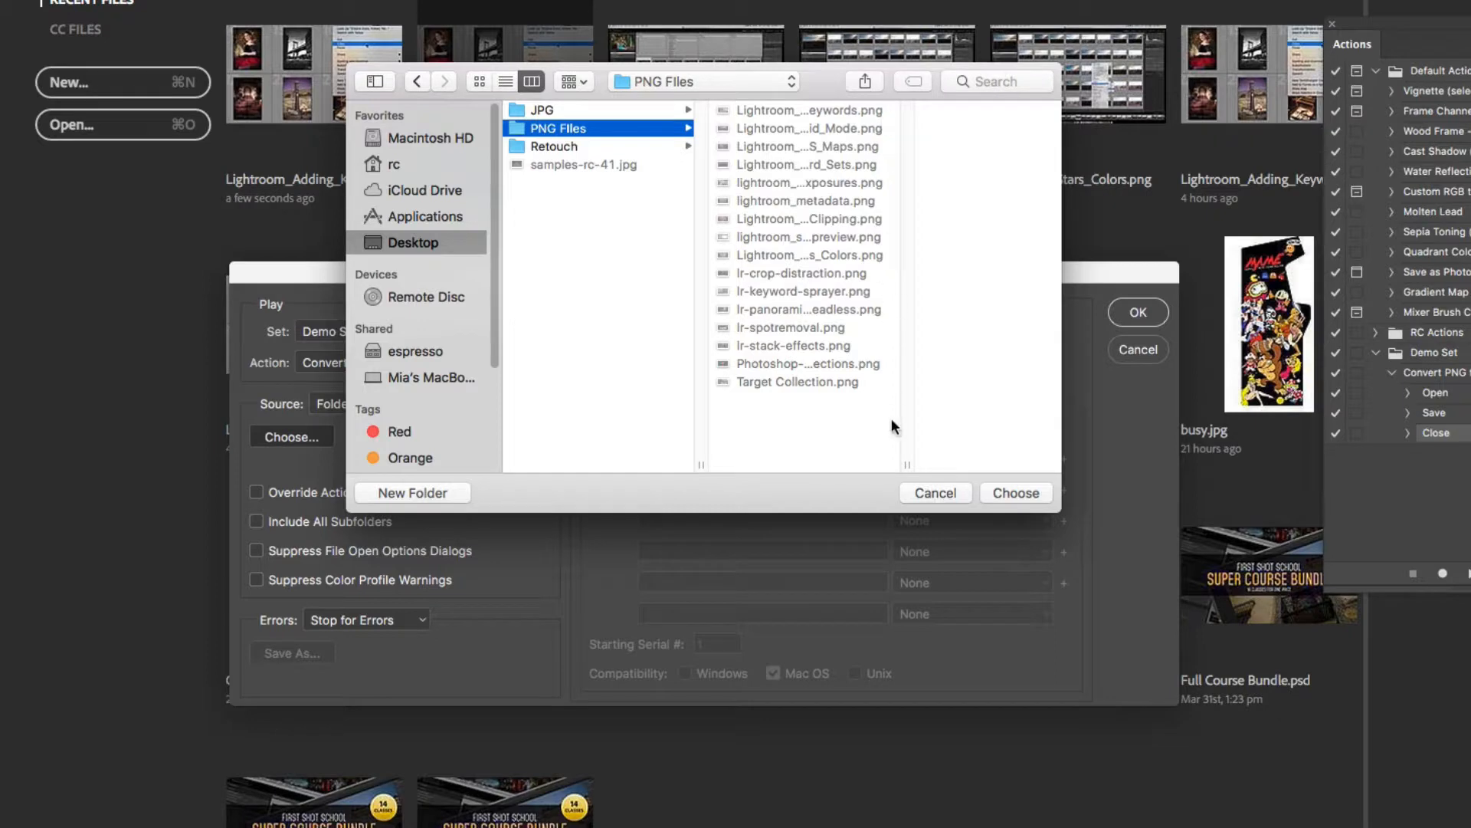
click(1017, 492)
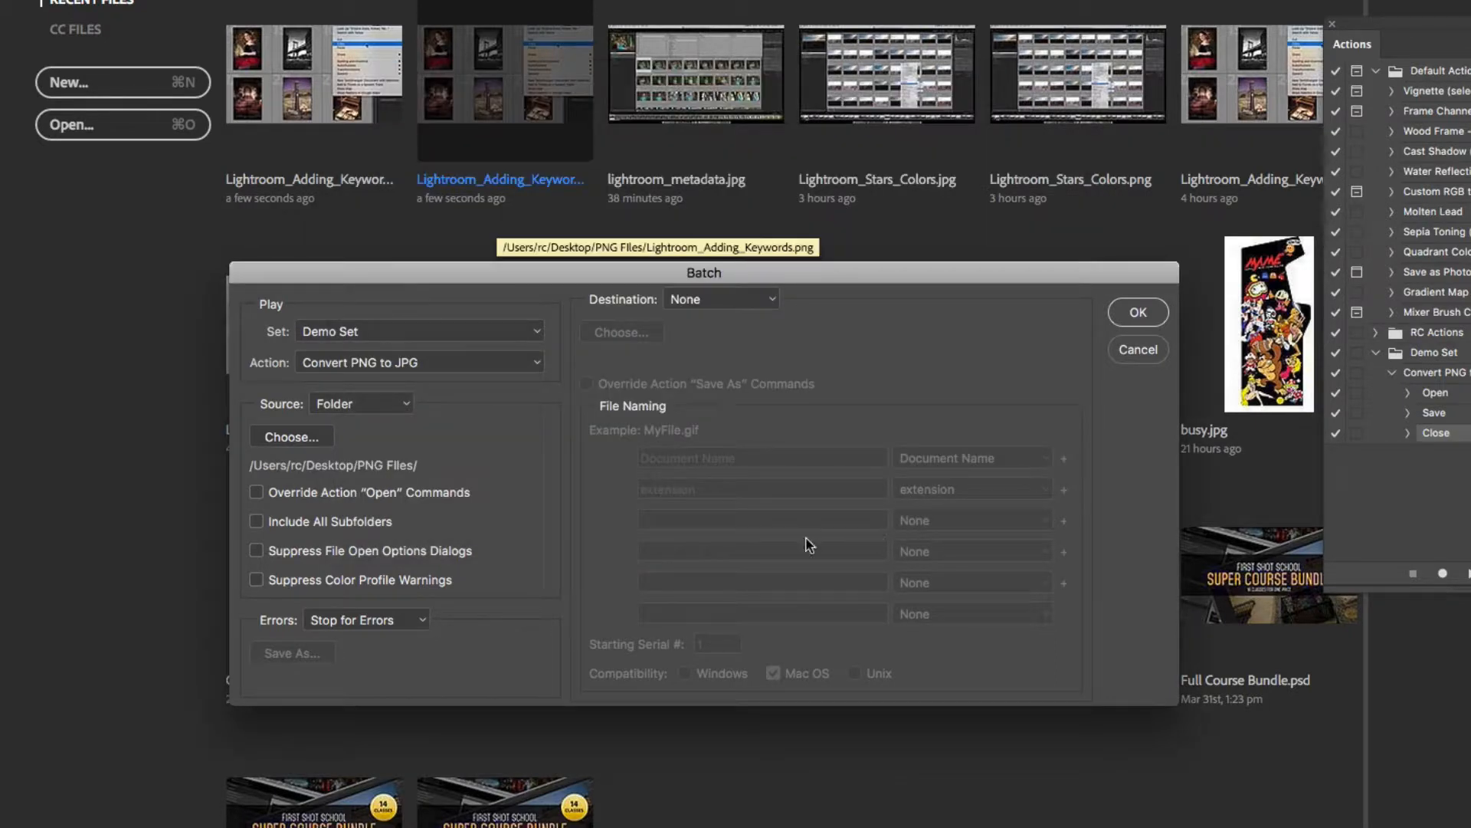
Make the batch override the action's Open commands and suppress file open options dialogs and color profile warnings.
click(256, 493)
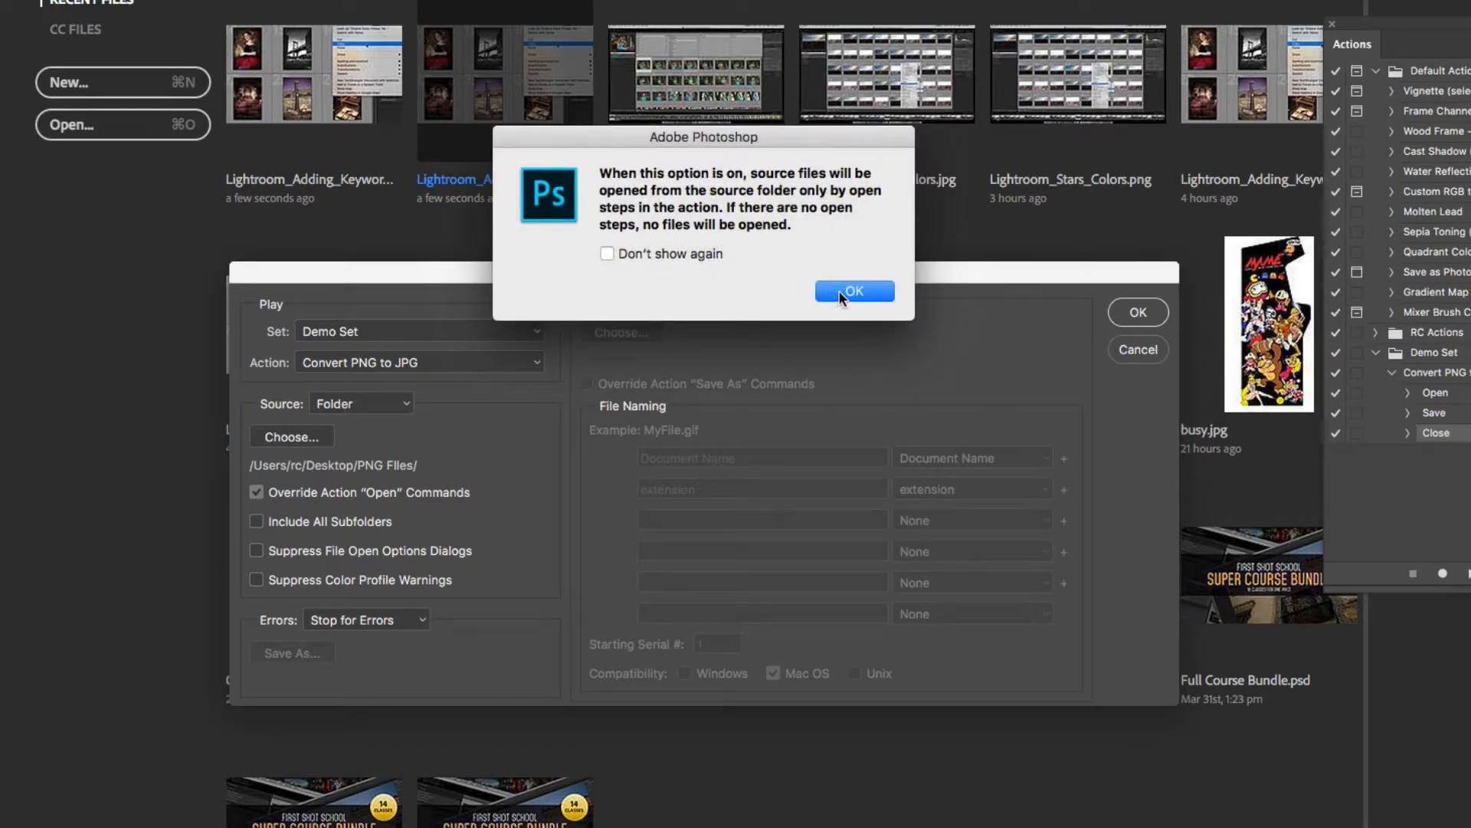
click(841, 297)
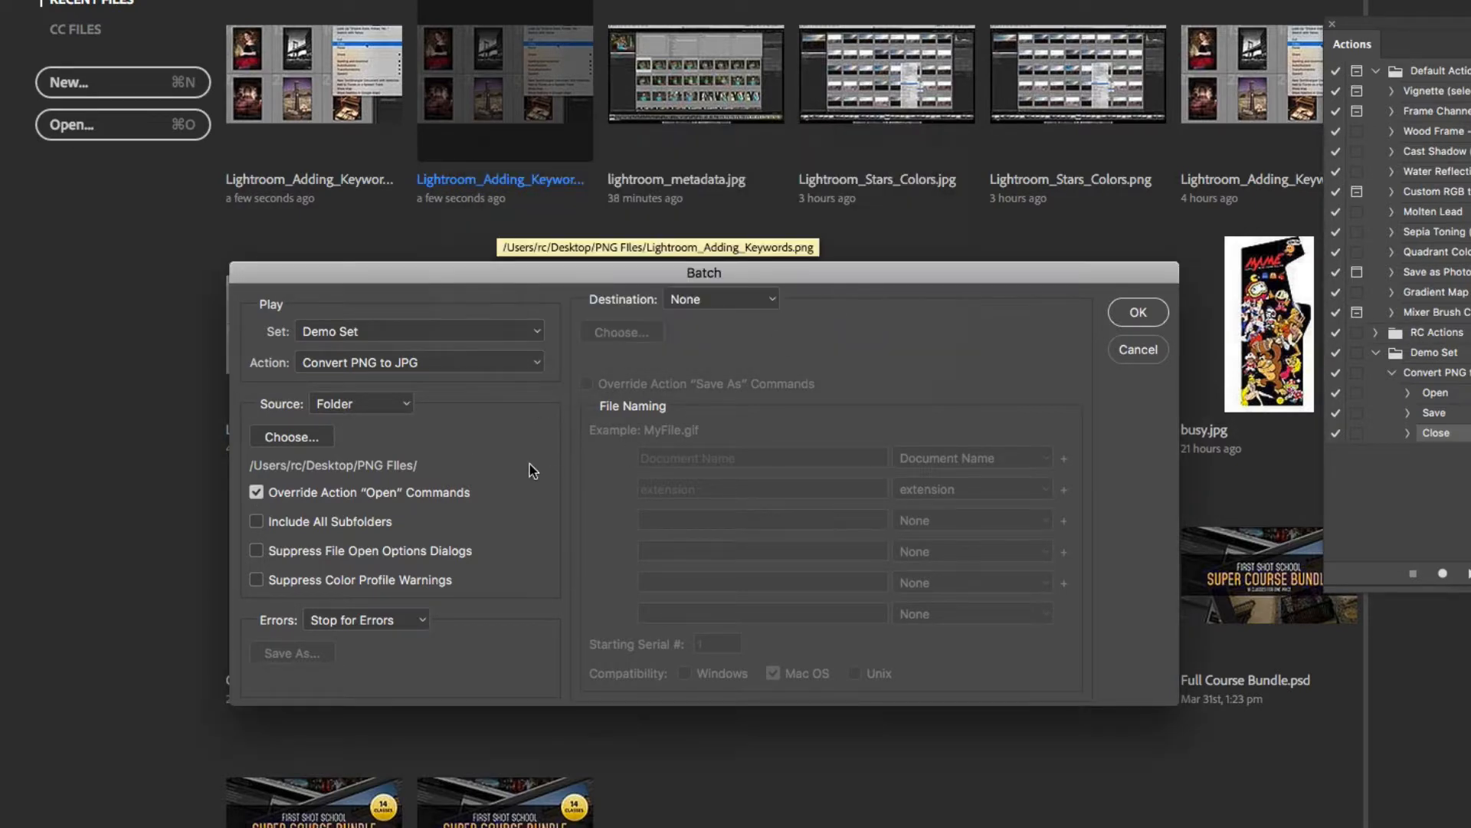
click(257, 554)
click(256, 580)
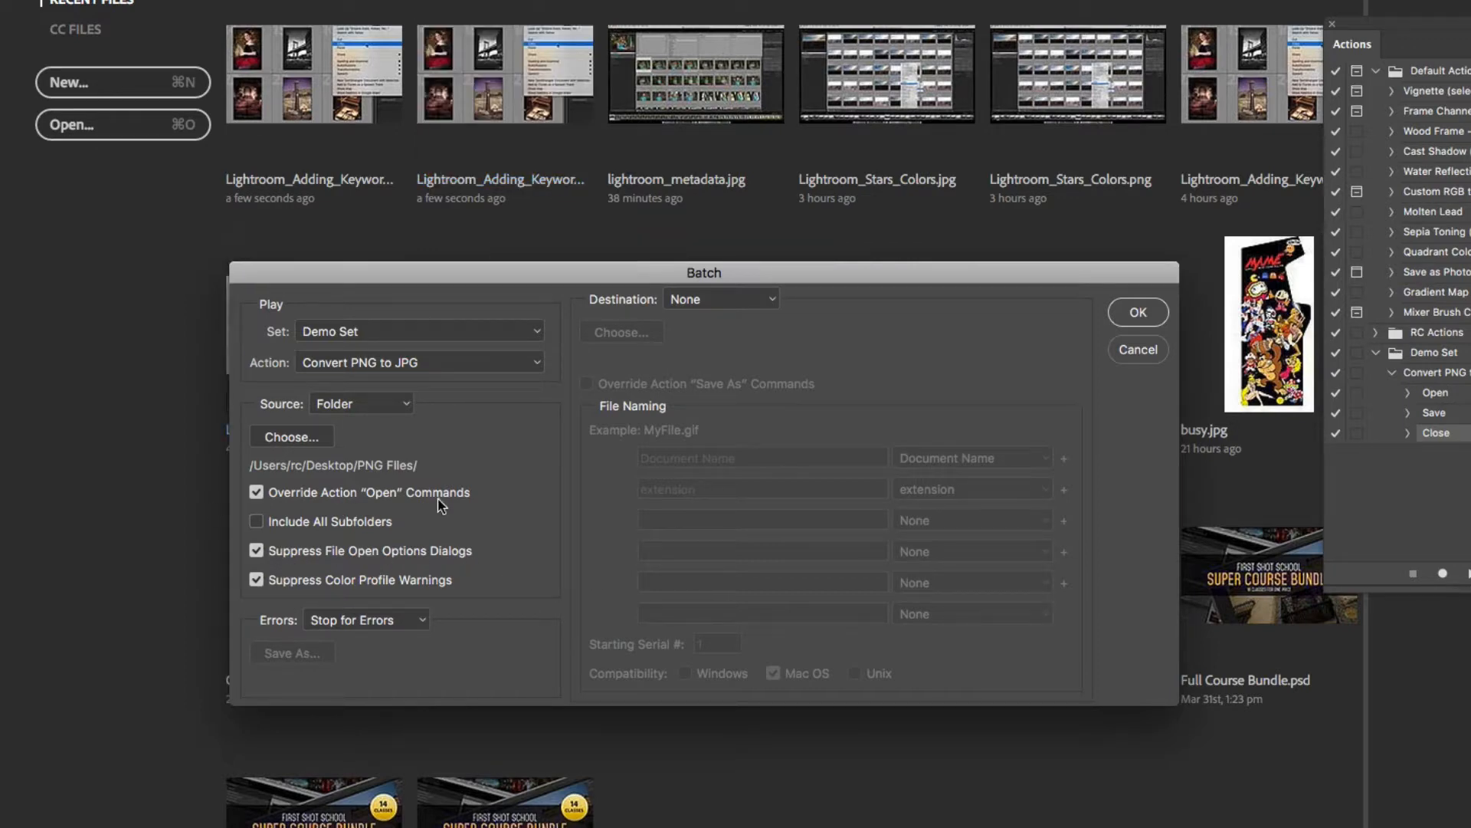
Set the batch destination to the JPG folder on the Desktop and enable overriding the action's Save As commands.
click(724, 301)
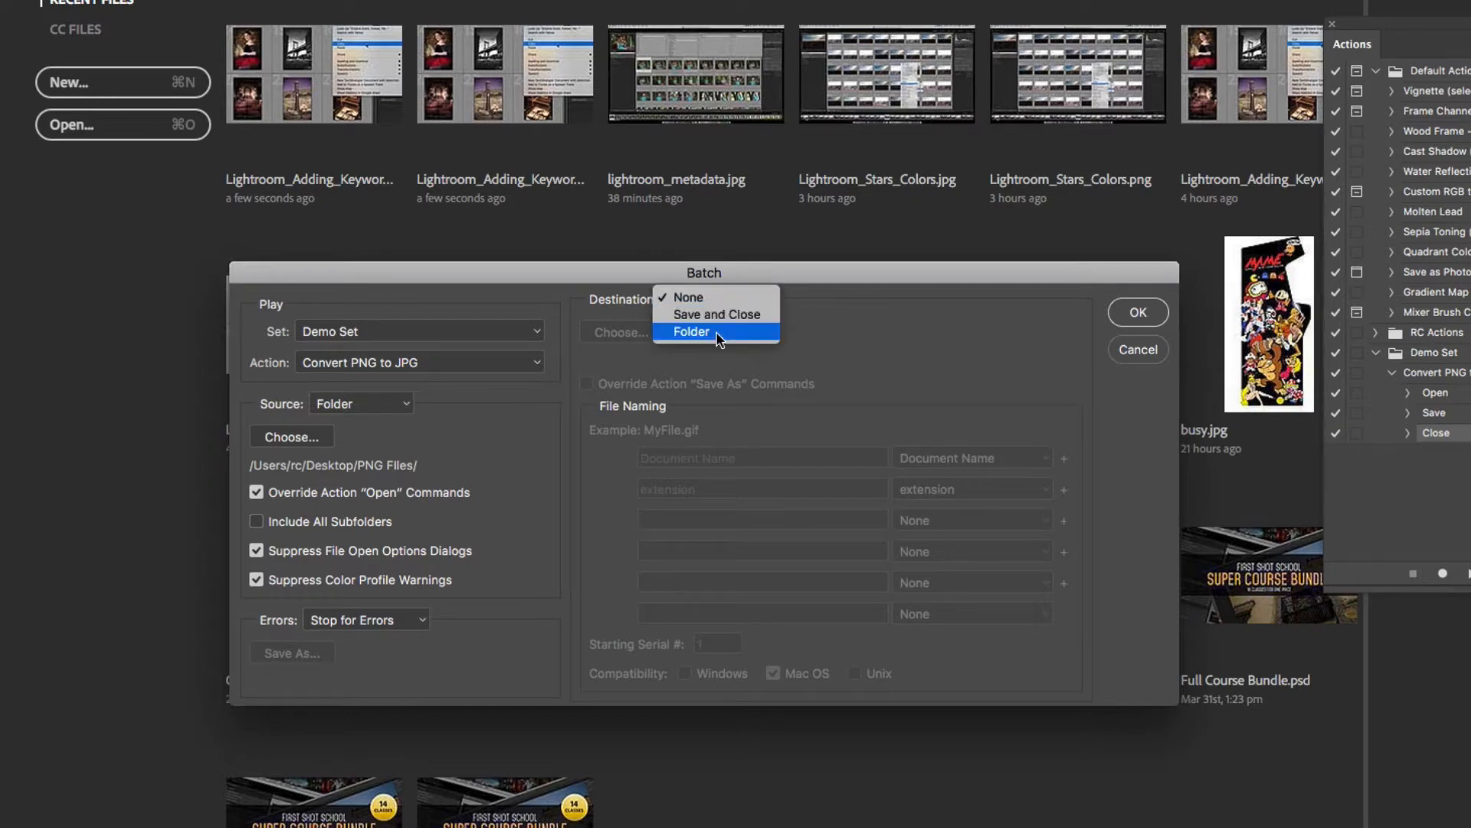
click(693, 332)
click(661, 337)
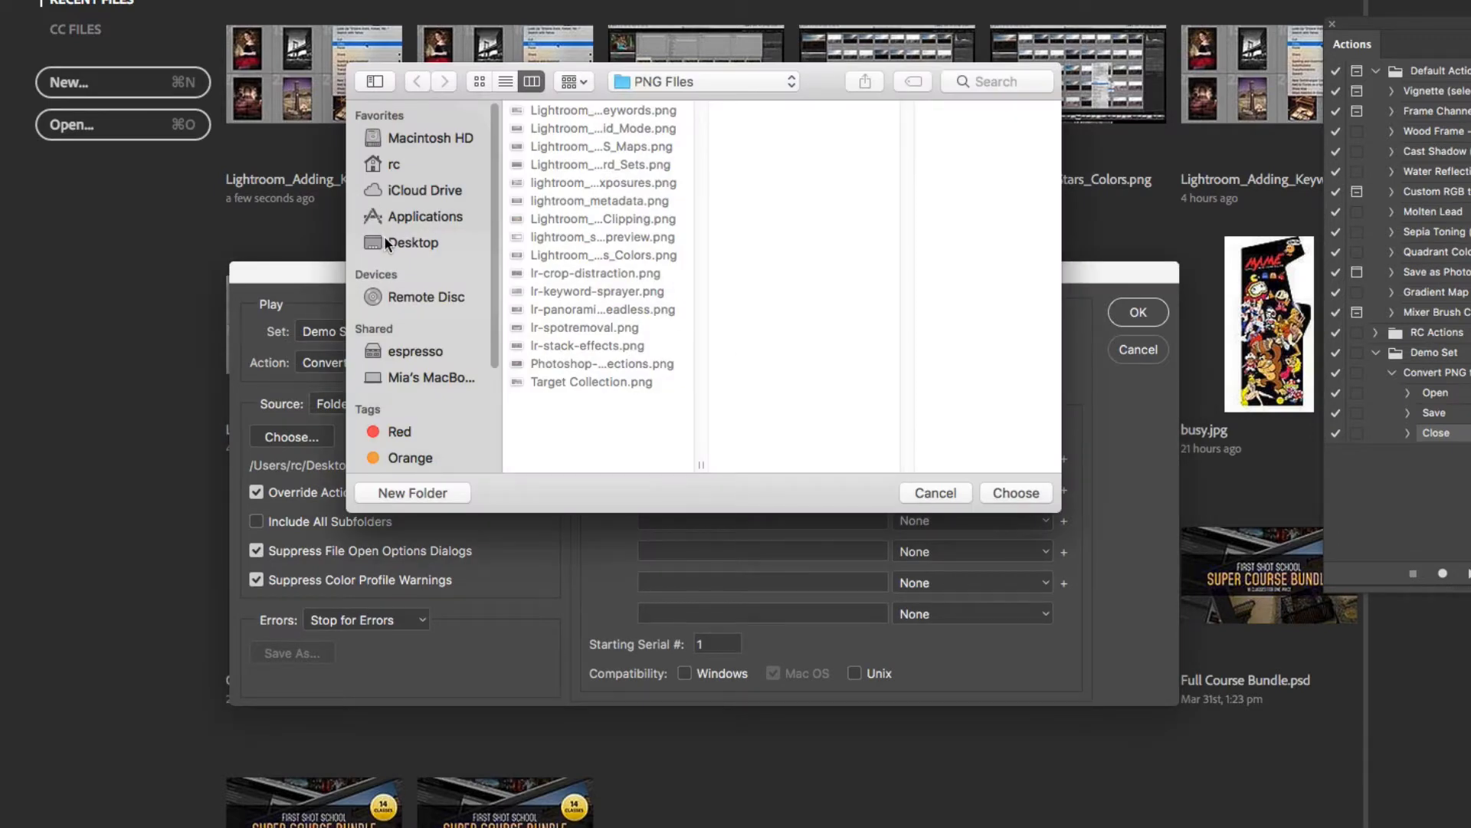
click(389, 243)
click(558, 113)
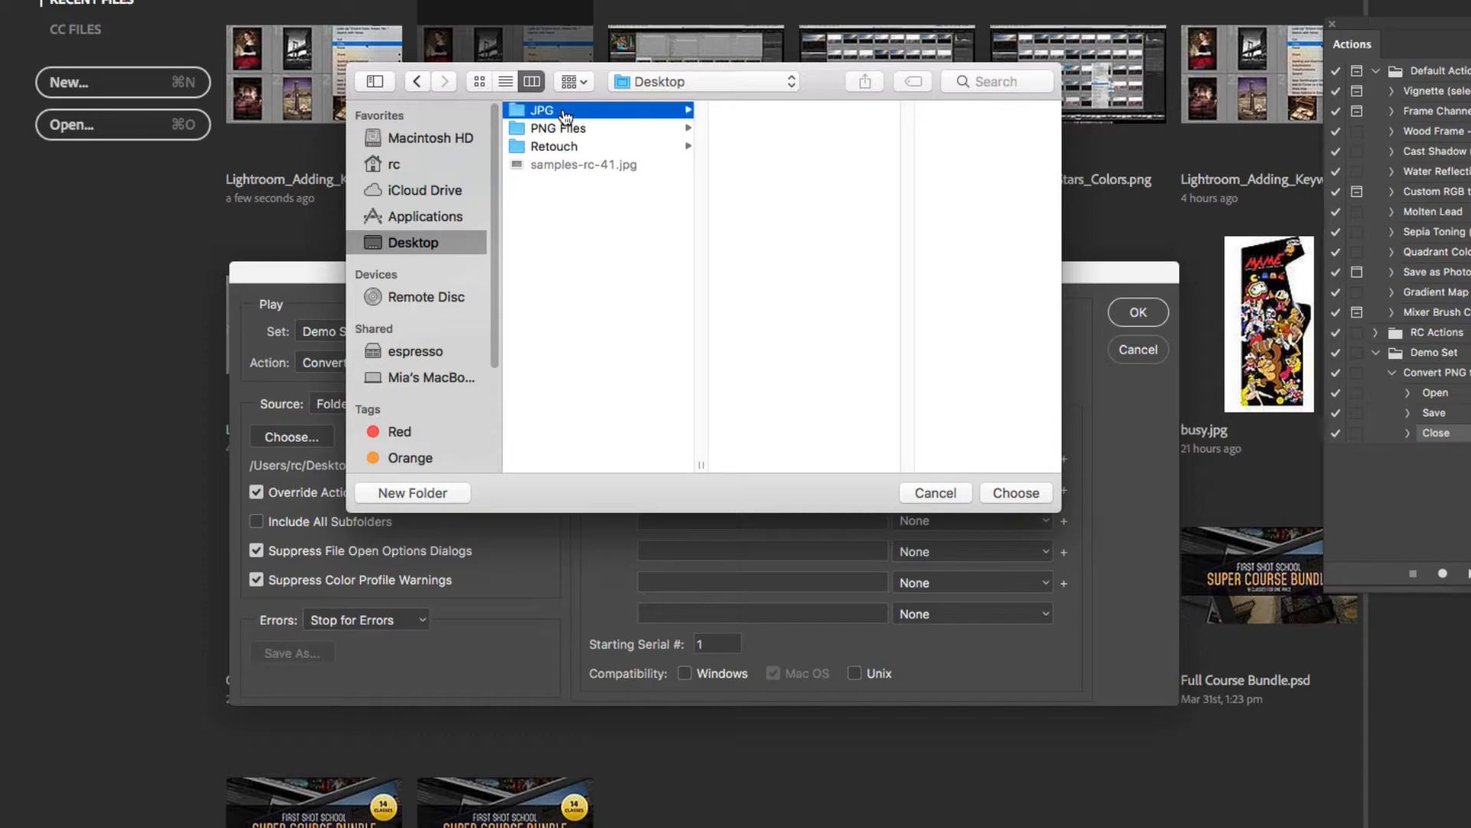
click(1024, 491)
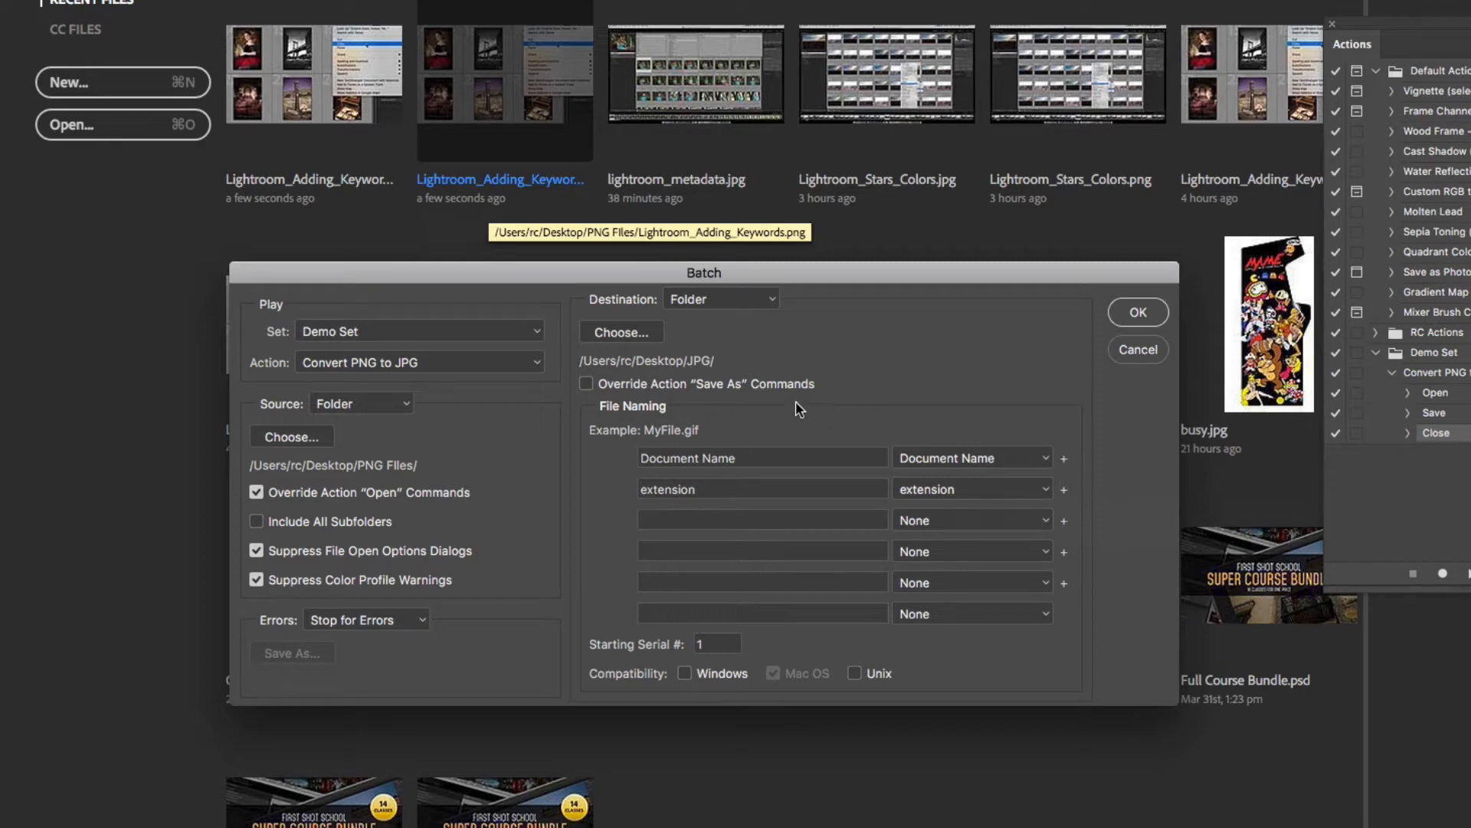
click(598, 385)
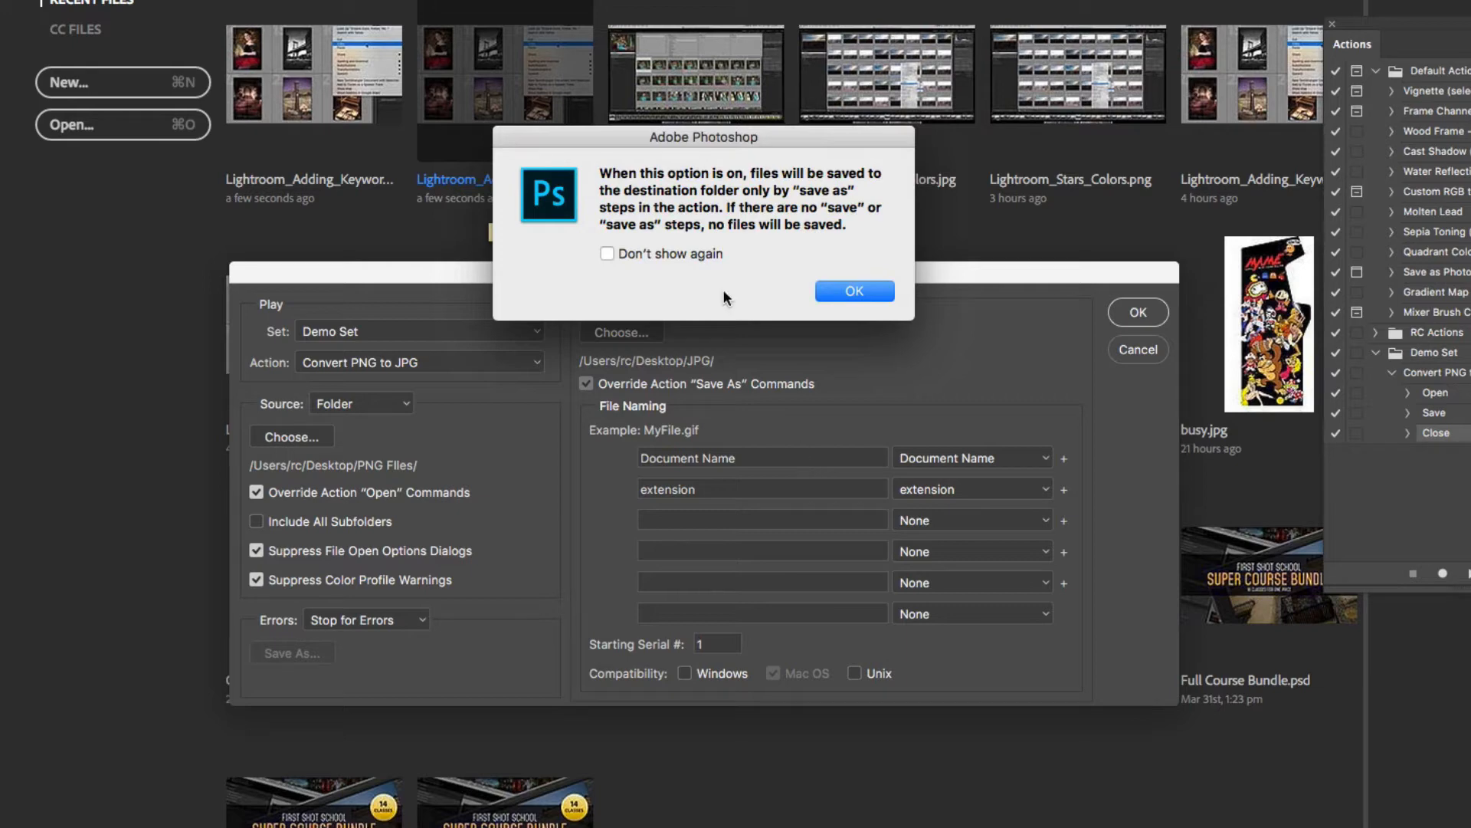
click(680, 255)
click(852, 292)
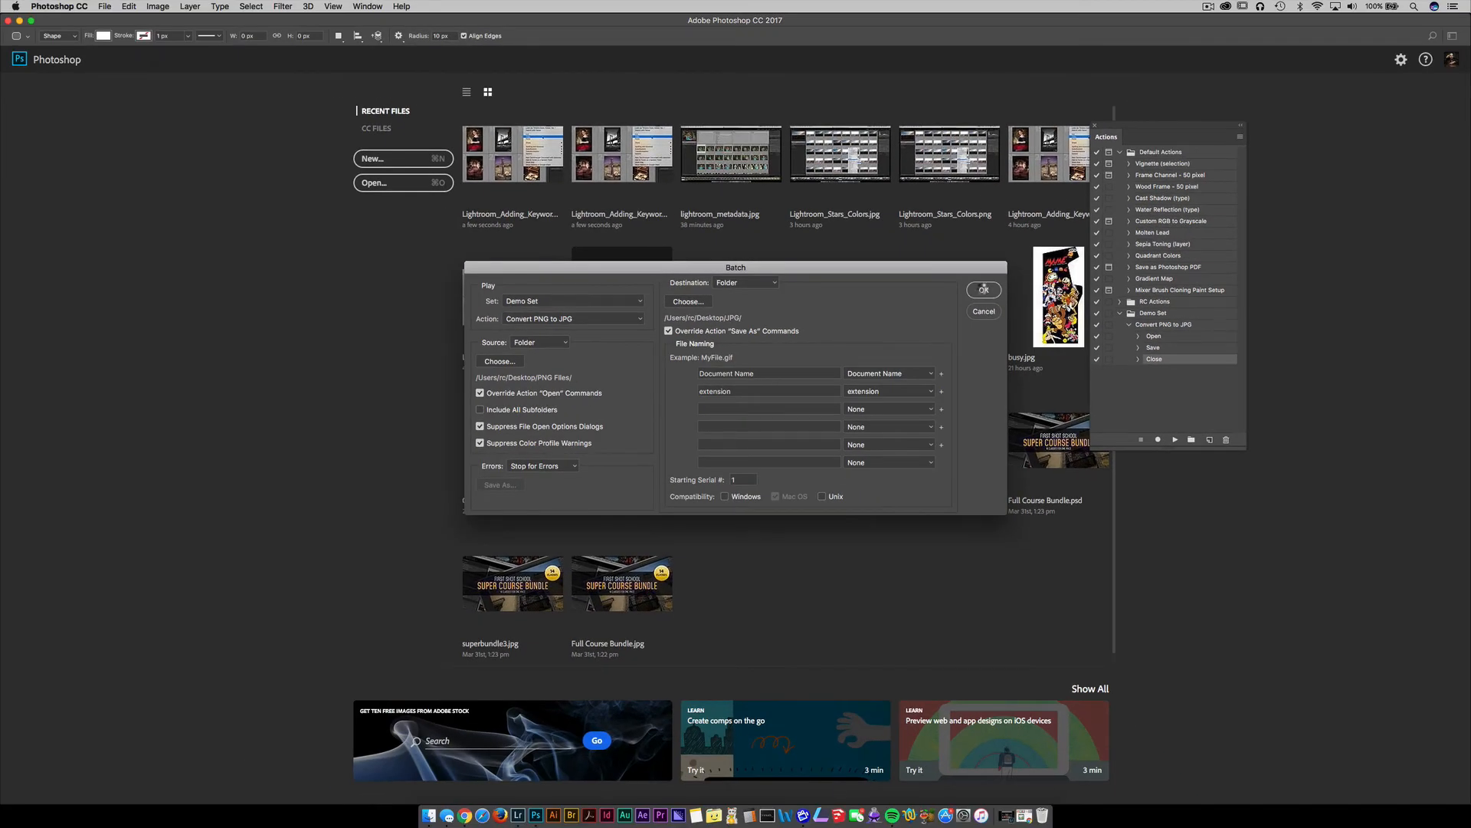
Run the batch and check the converted files in the JPG folder in Finder.
click(984, 289)
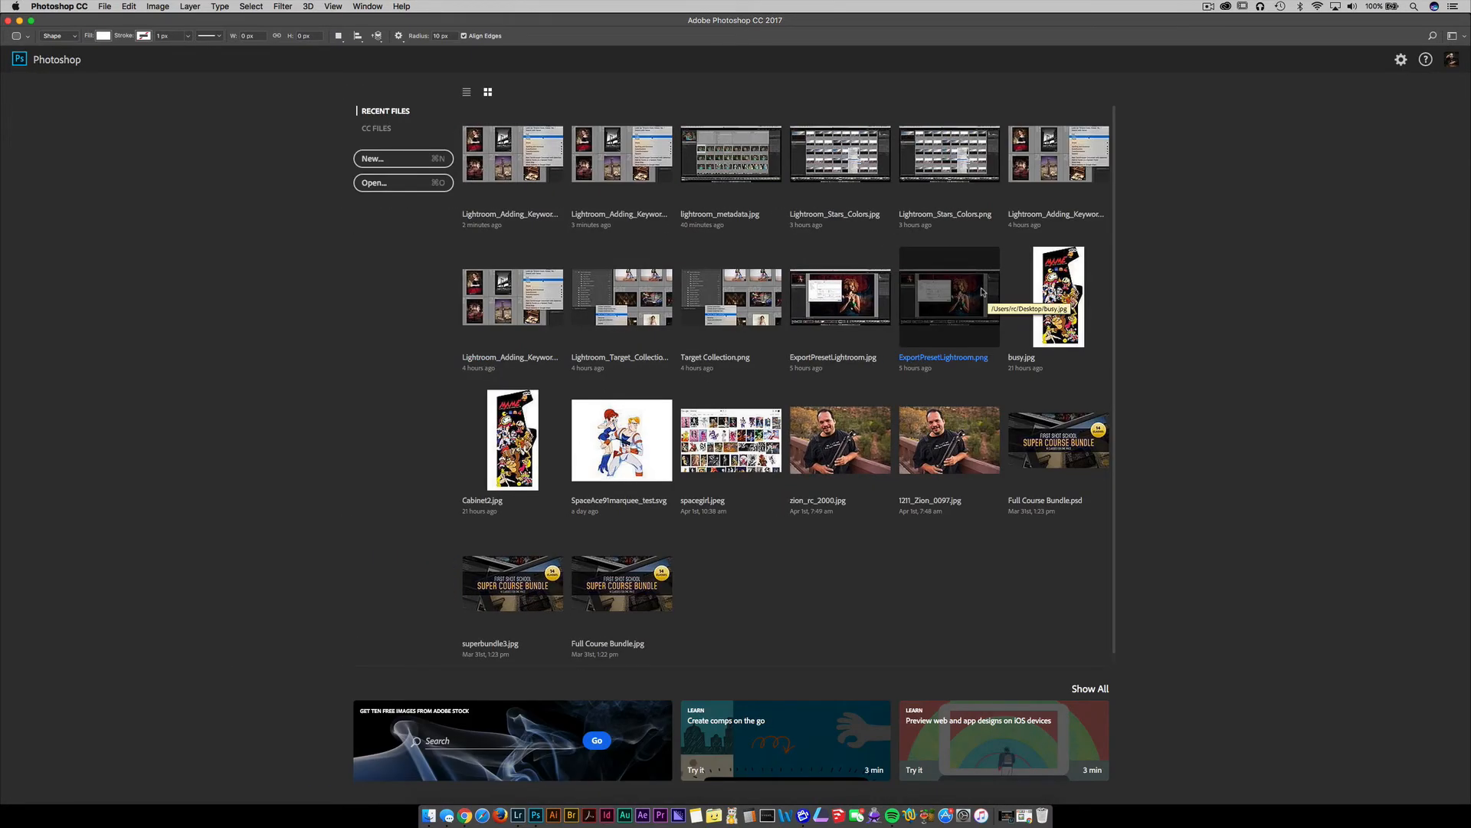
click(428, 819)
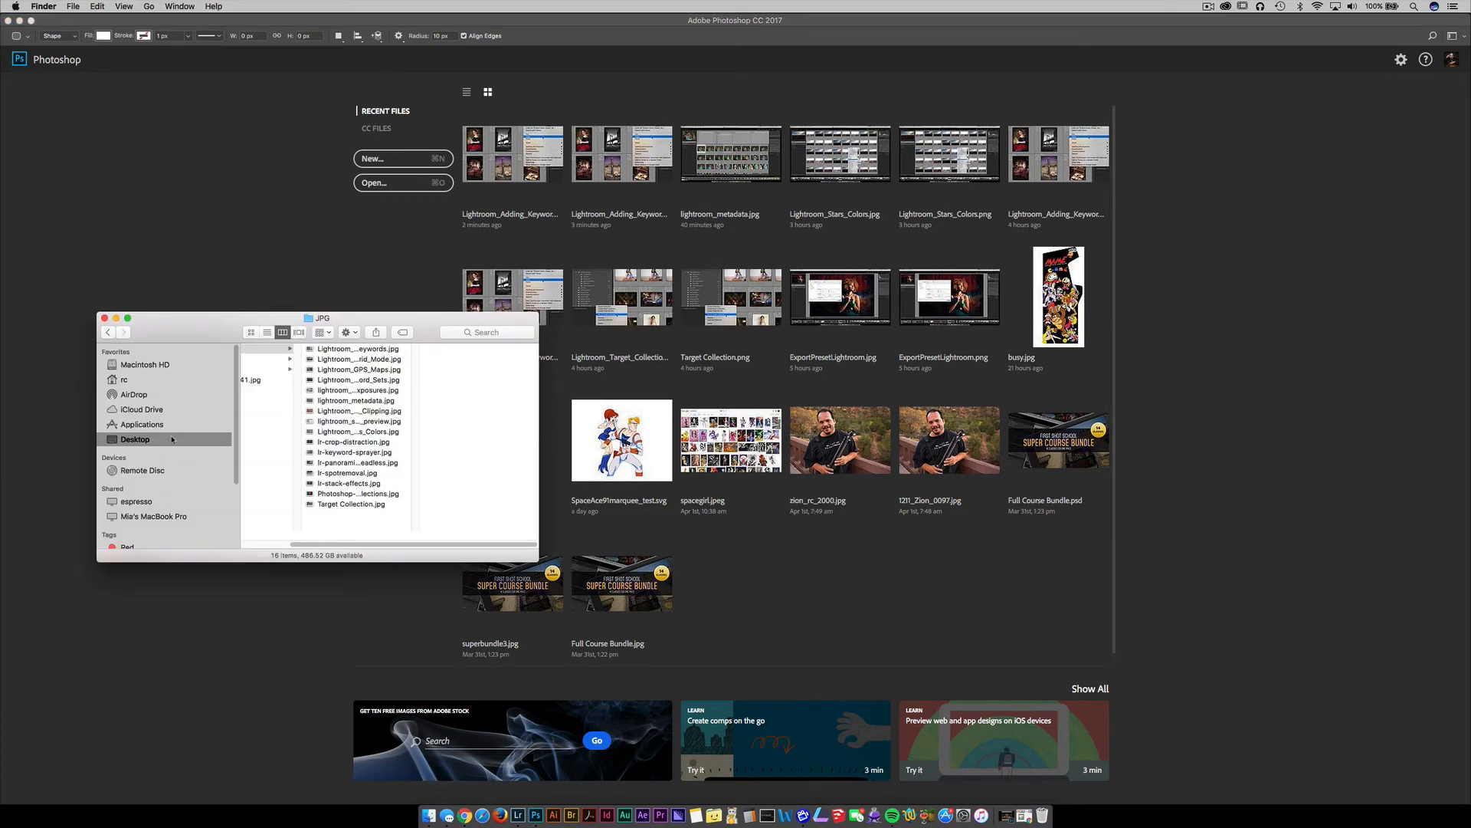
click(294, 348)
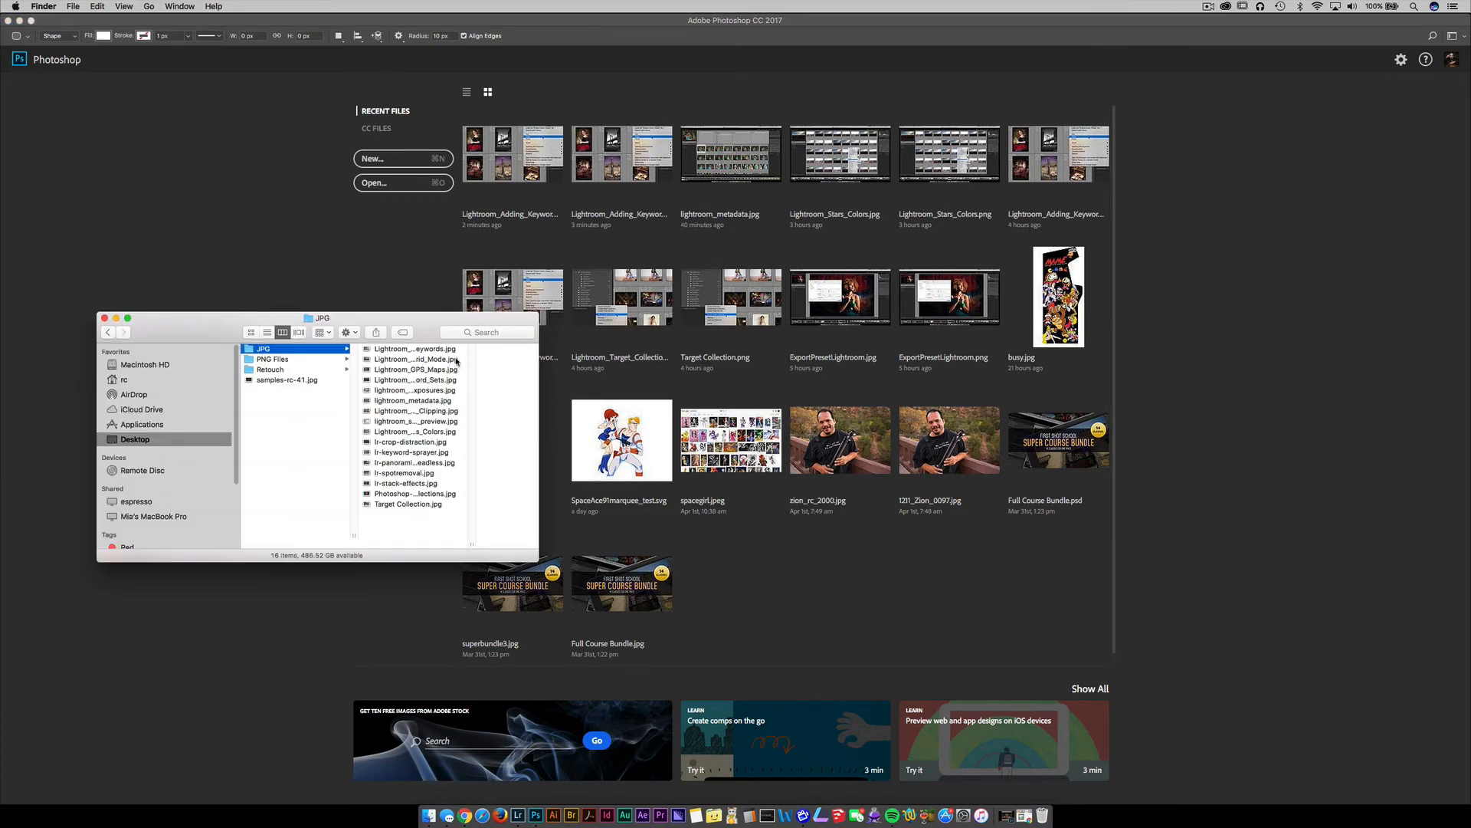